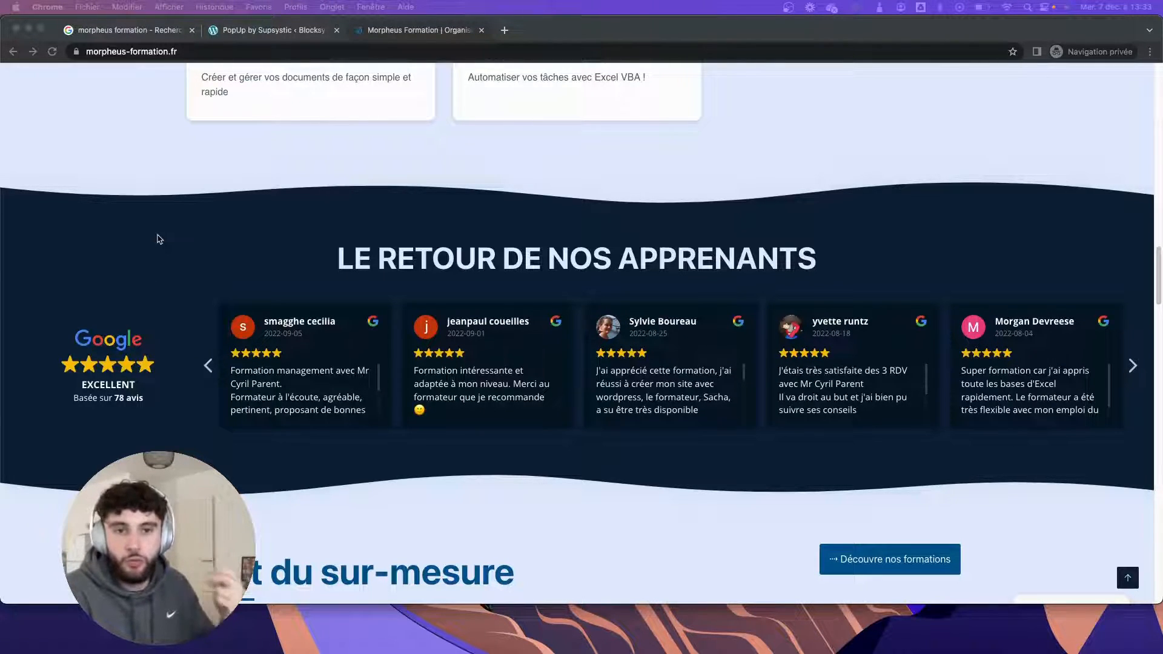
Switch to the Google results for "morpheus formation" and open the company's Google reviews
{"action": "left_click", "coordinate": [143, 35]}
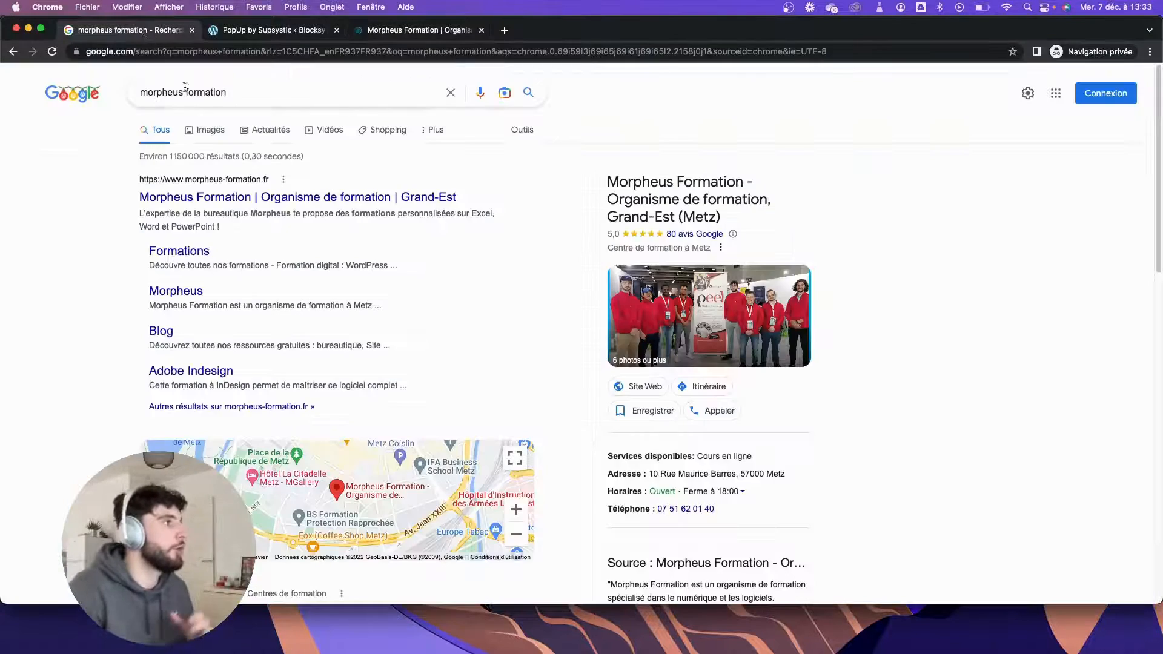
{"action": "left_click_drag", "start_coordinate": [228, 93], "coordinate": [120, 96]}
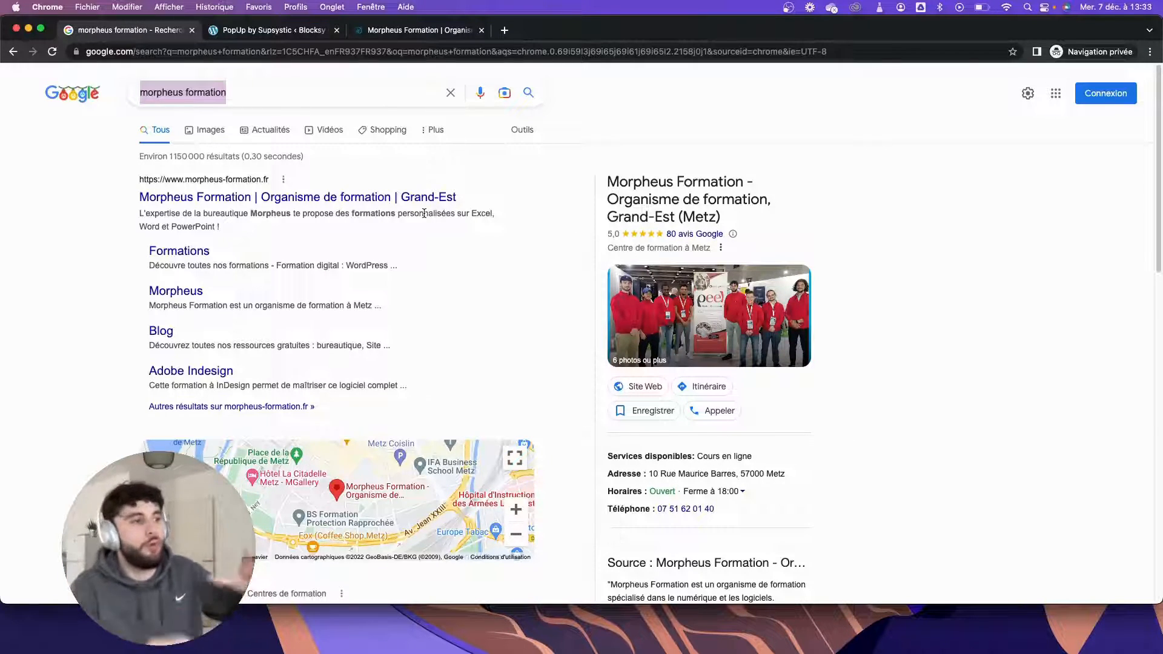
{"action": "left_click", "coordinate": [688, 235]}
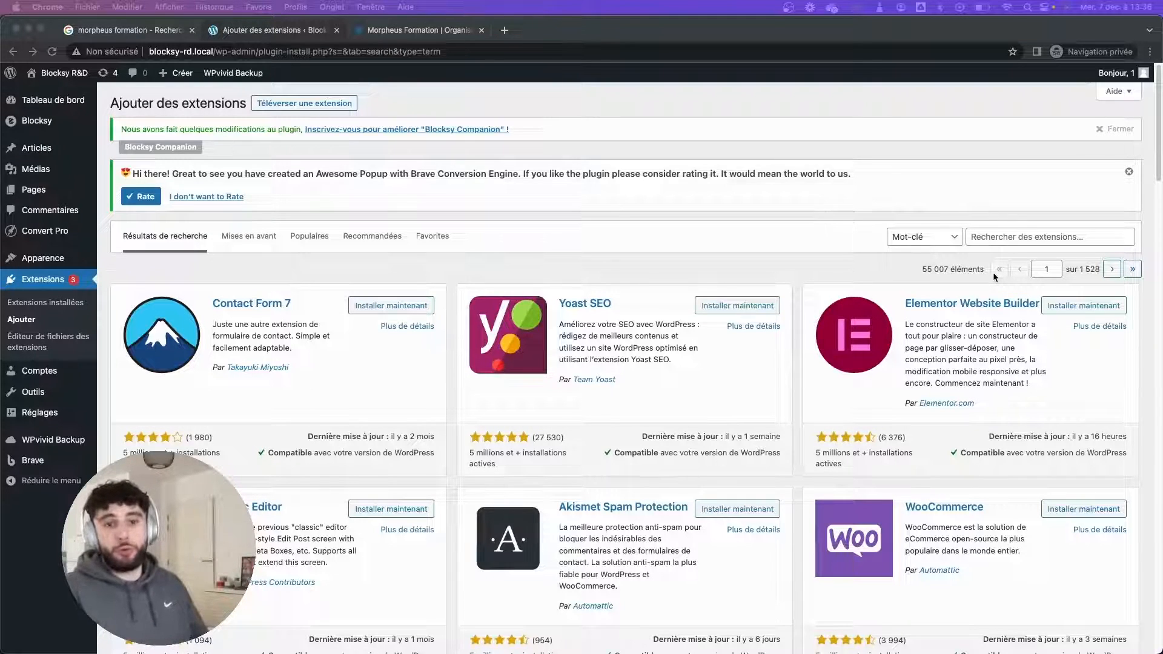
Search the WordPress extensions for "avis google", and install and activate the Widgets d'avis Google plugin by Trustindex.io
{"action": "left_click", "coordinate": [43, 279]}
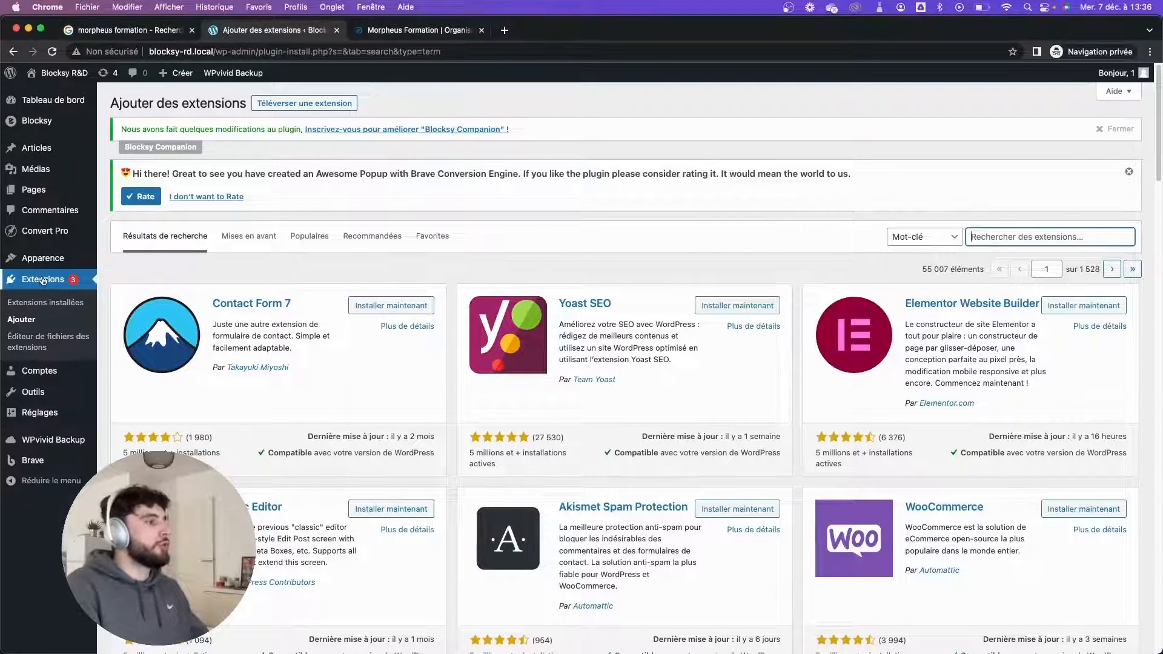
{"action": "left_click", "coordinate": [1010, 234]}
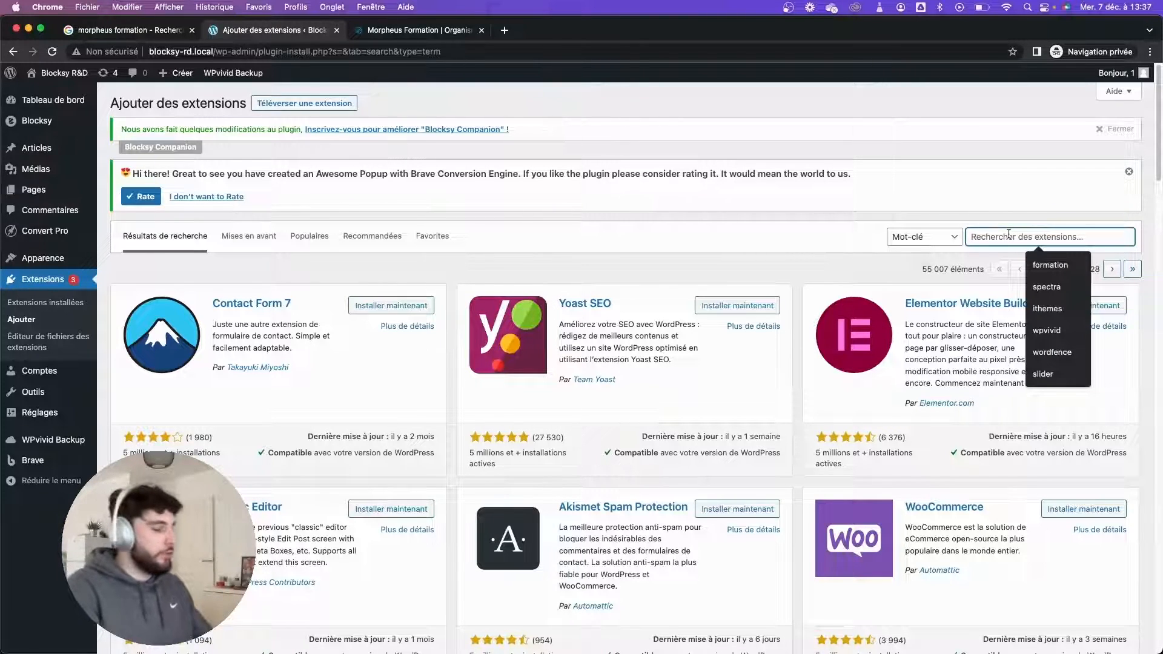
{"action": "type", "text": "avis google"}
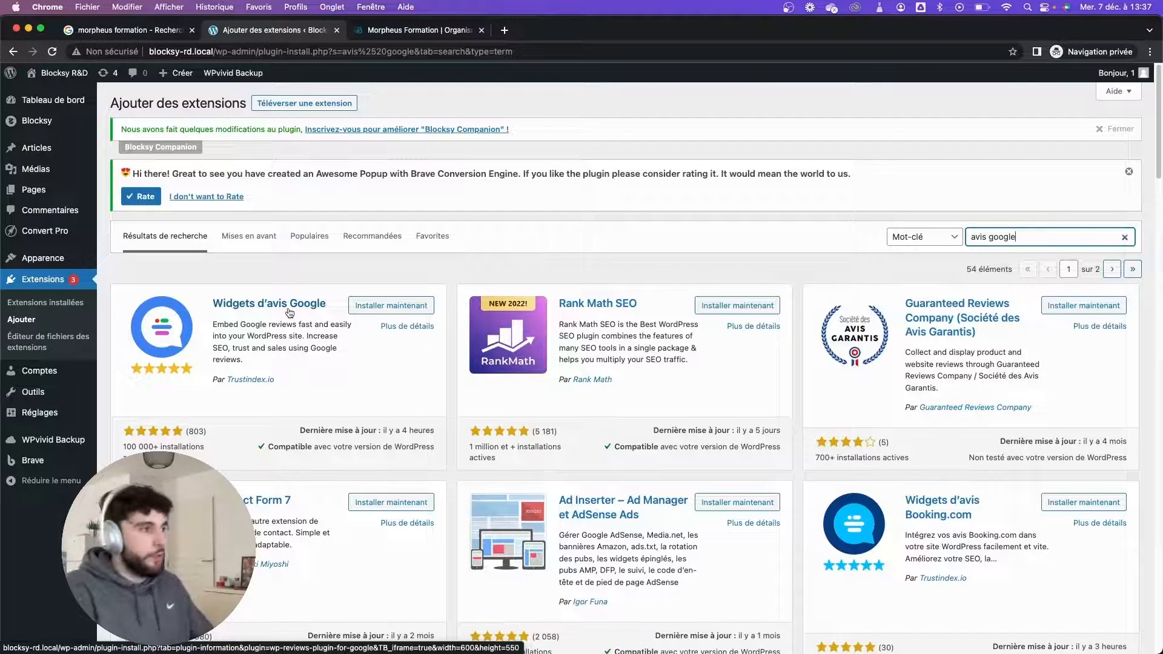
{"action": "left_click", "coordinate": [372, 307]}
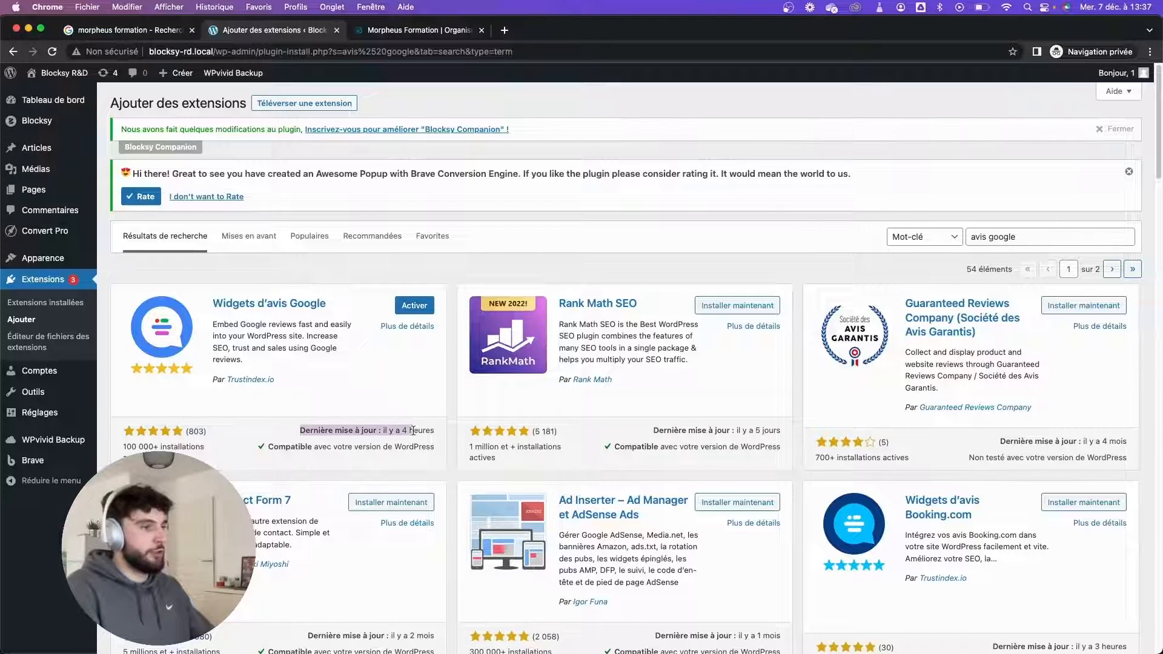
{"action": "left_click", "coordinate": [419, 310]}
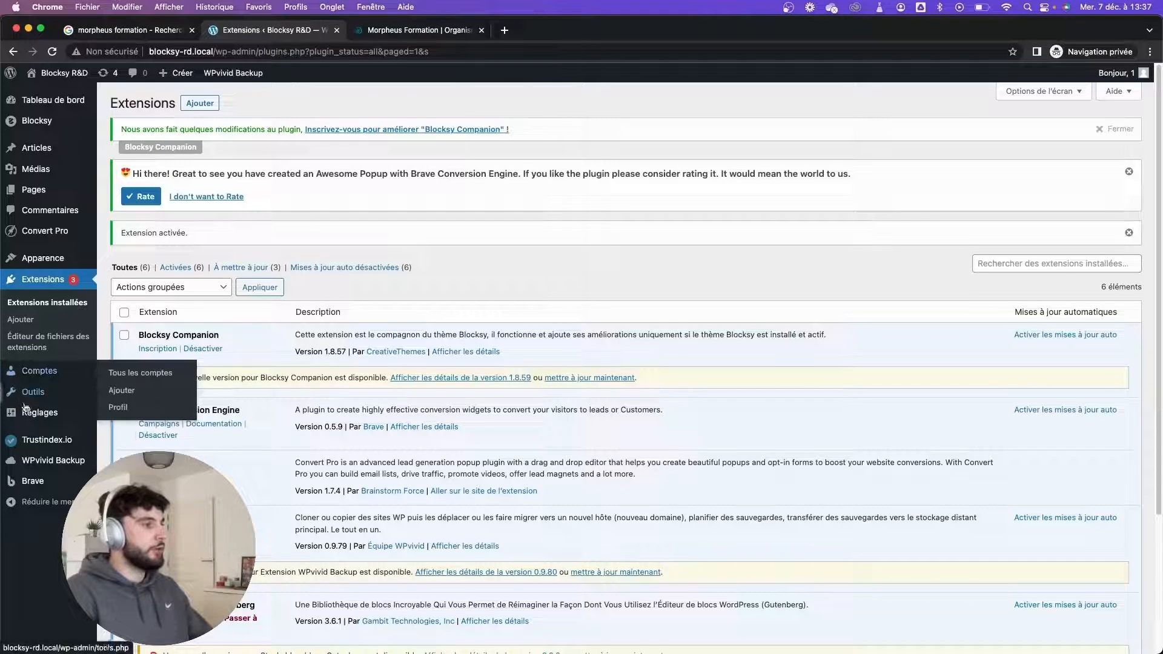
Open the Trustindex.io settings and start connecting the Google platform, moving the connection window clear for filling in
{"action": "left_click", "coordinate": [28, 444]}
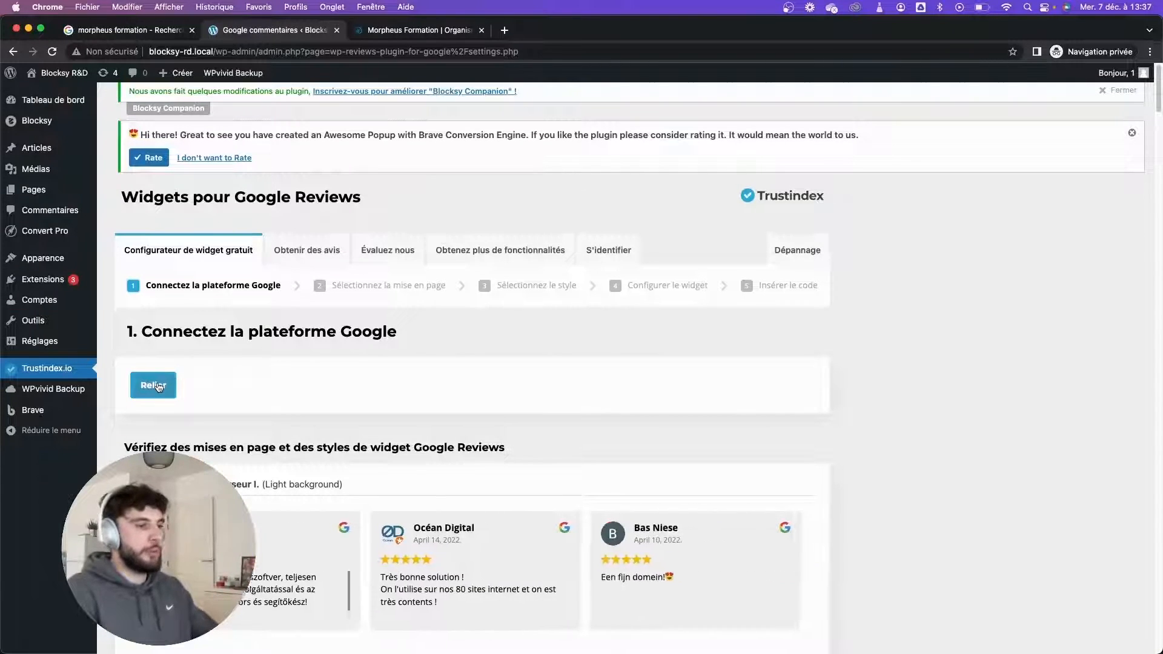
{"action": "left_click", "coordinate": [159, 384]}
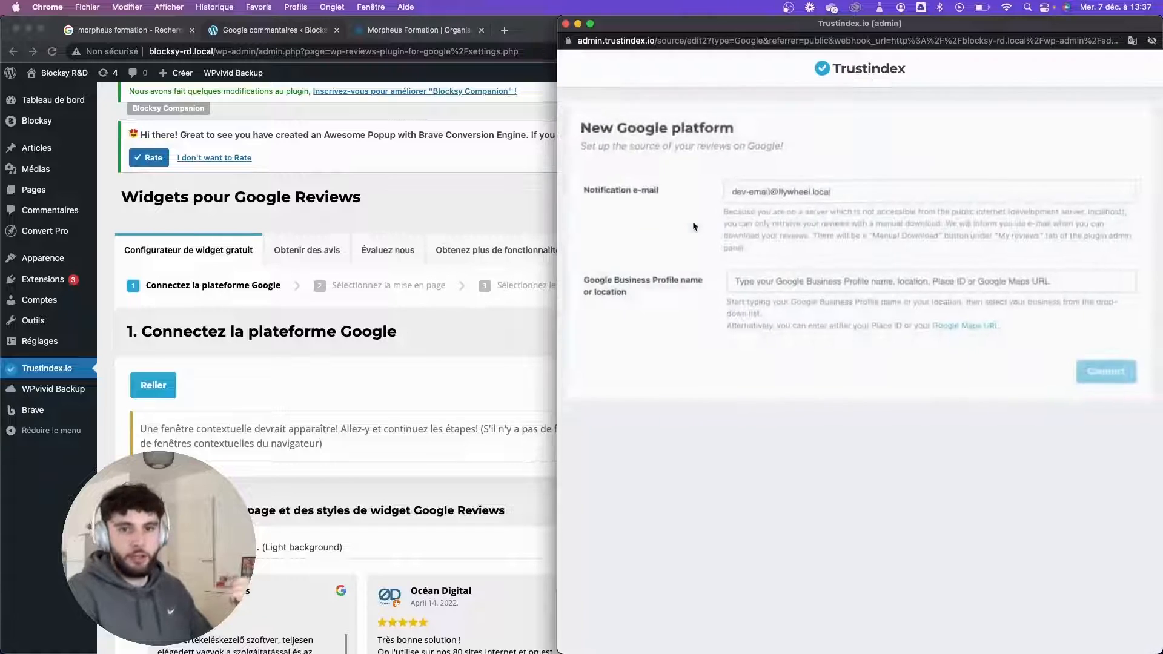
{"action": "left_click_drag", "start_coordinate": [613, 29], "coordinate": [443, 93]}
{"action": "left_click_drag", "start_coordinate": [677, 98], "coordinate": [606, 44]}
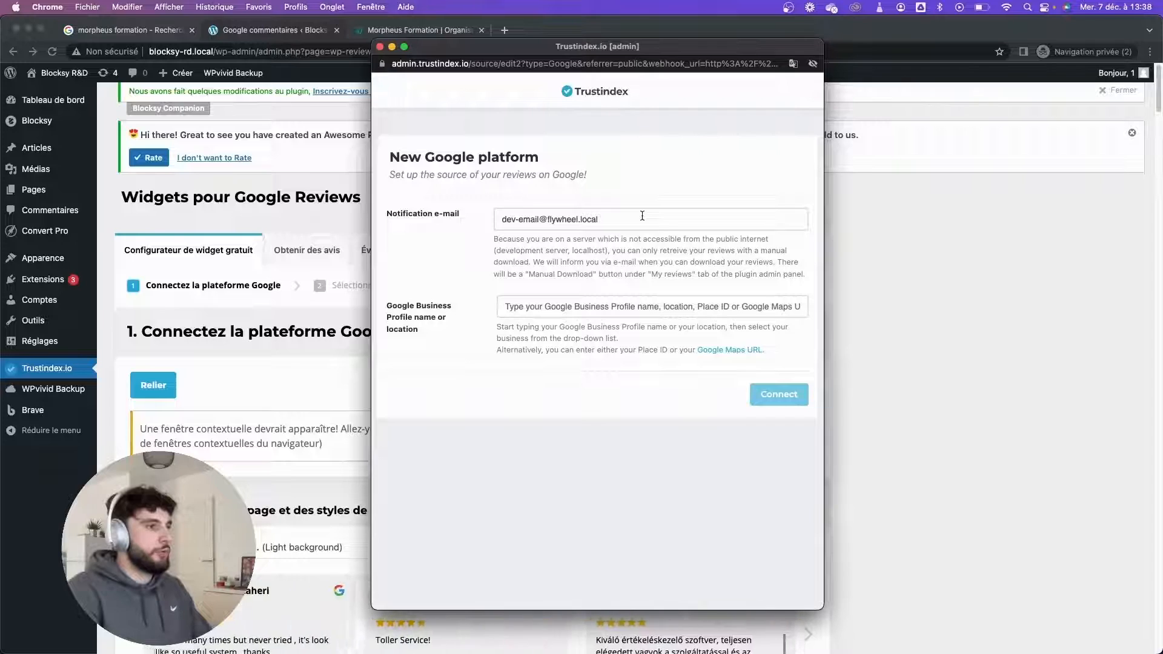
Connect the Google Business Profile "Morpheus Formation - Organisme de formation, Grand-Est (Metz)" as the review source
{"action": "left_click_drag", "start_coordinate": [632, 217], "coordinate": [463, 221]}
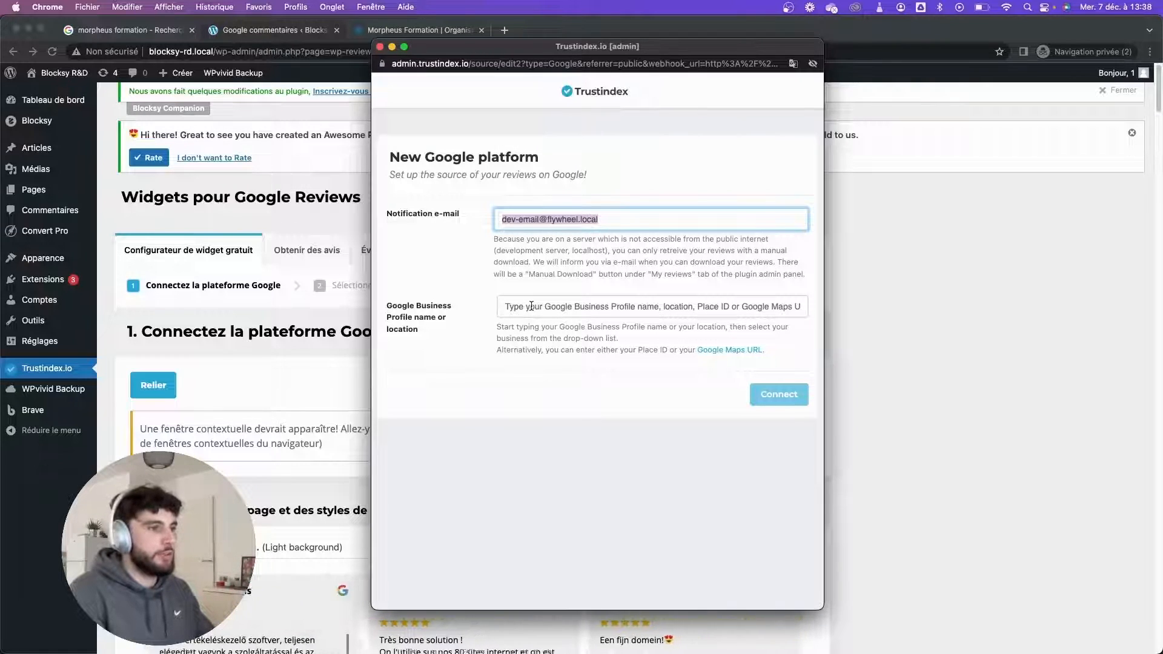
{"action": "left_click", "coordinate": [574, 305]}
{"action": "type", "text": "Morpheu"}
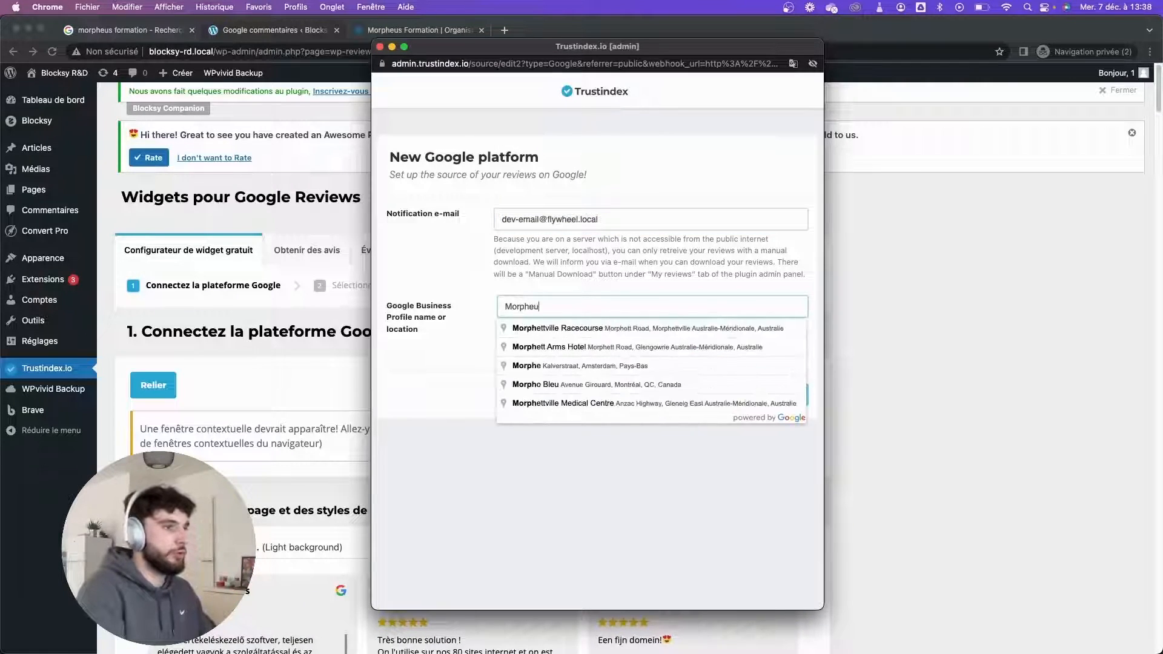
{"action": "type", "text": "s Formation"}
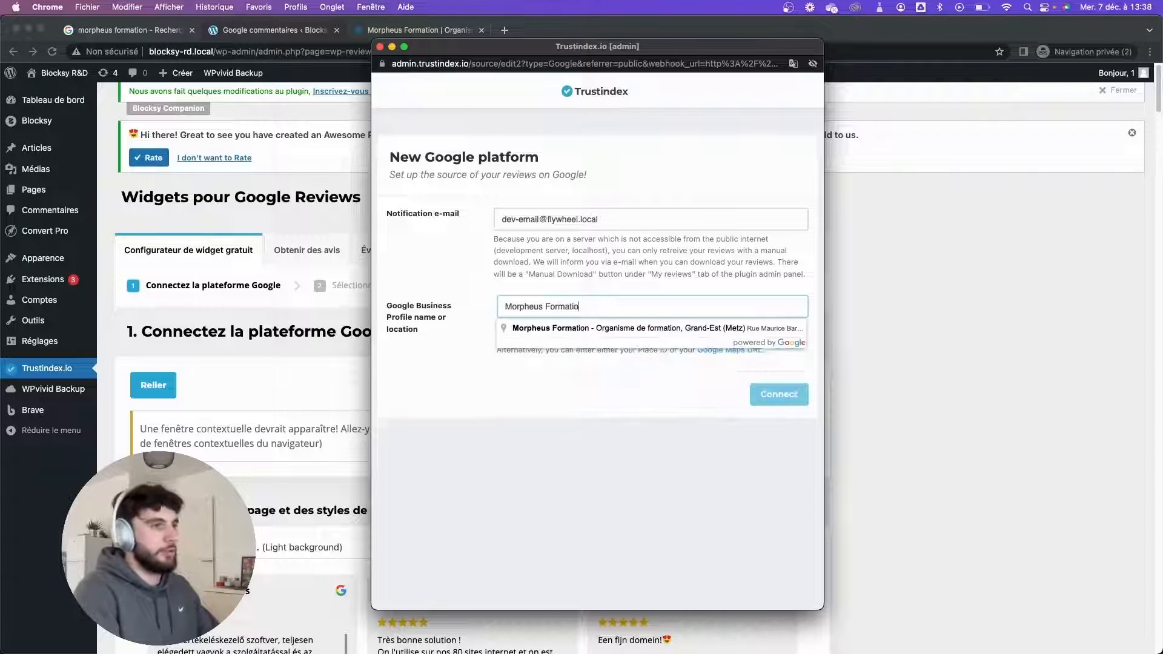
{"action": "left_click", "coordinate": [620, 329]}
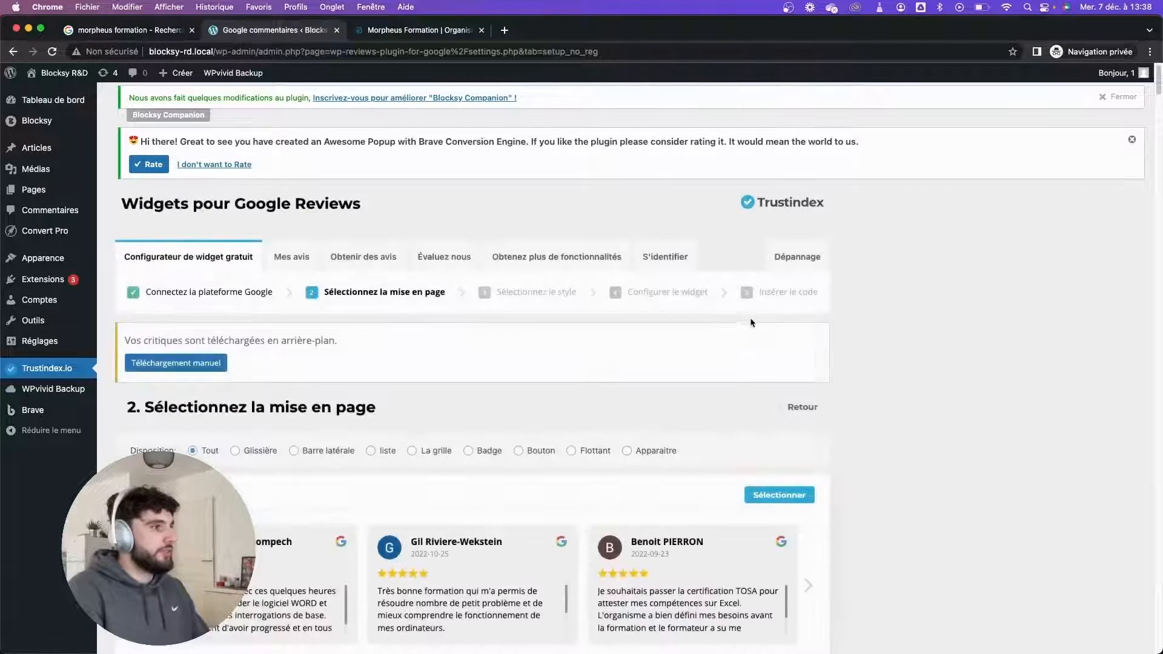
Compare the imported reviews in the widget previews with those on the company's Google listing
{"action": "scroll", "coordinate": [485, 326], "scroll_direction": "down", "scroll_amount": 2}
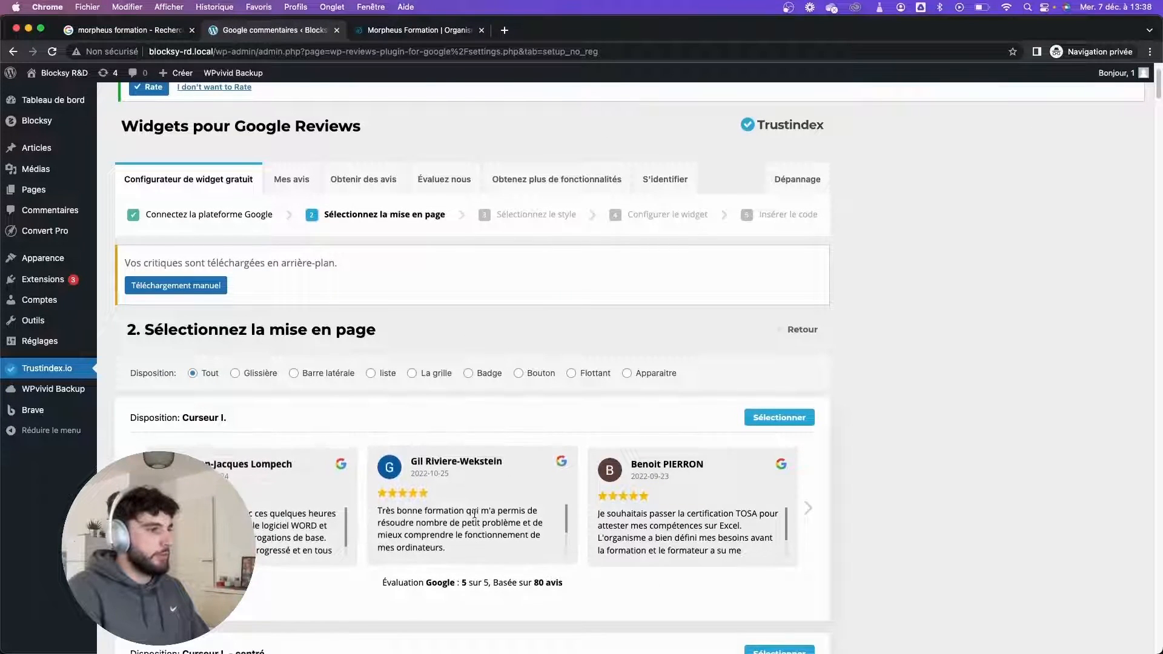
{"action": "scroll", "coordinate": [472, 456], "scroll_direction": "down", "scroll_amount": 1}
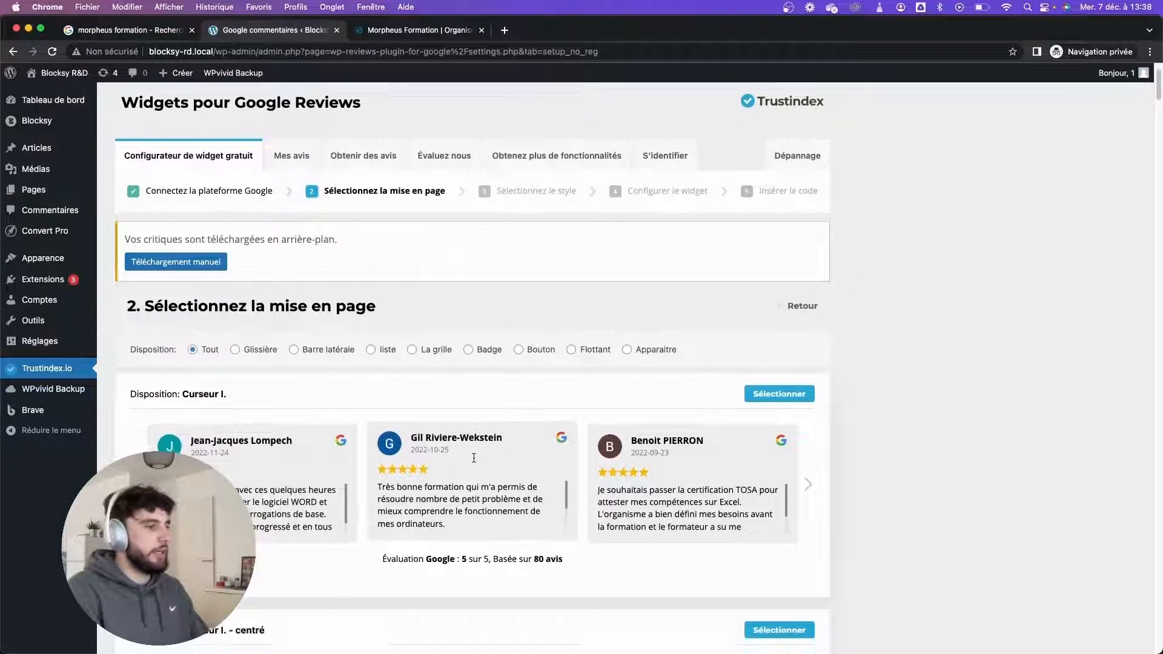
{"action": "left_click", "coordinate": [145, 32]}
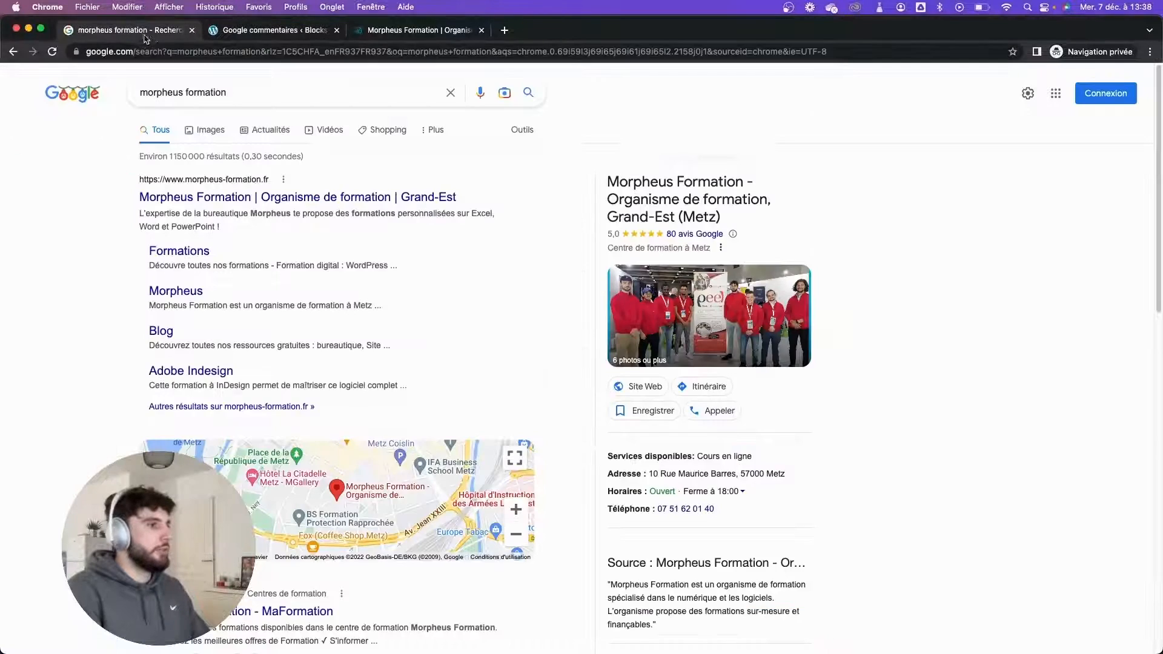
{"action": "left_click", "coordinate": [678, 237]}
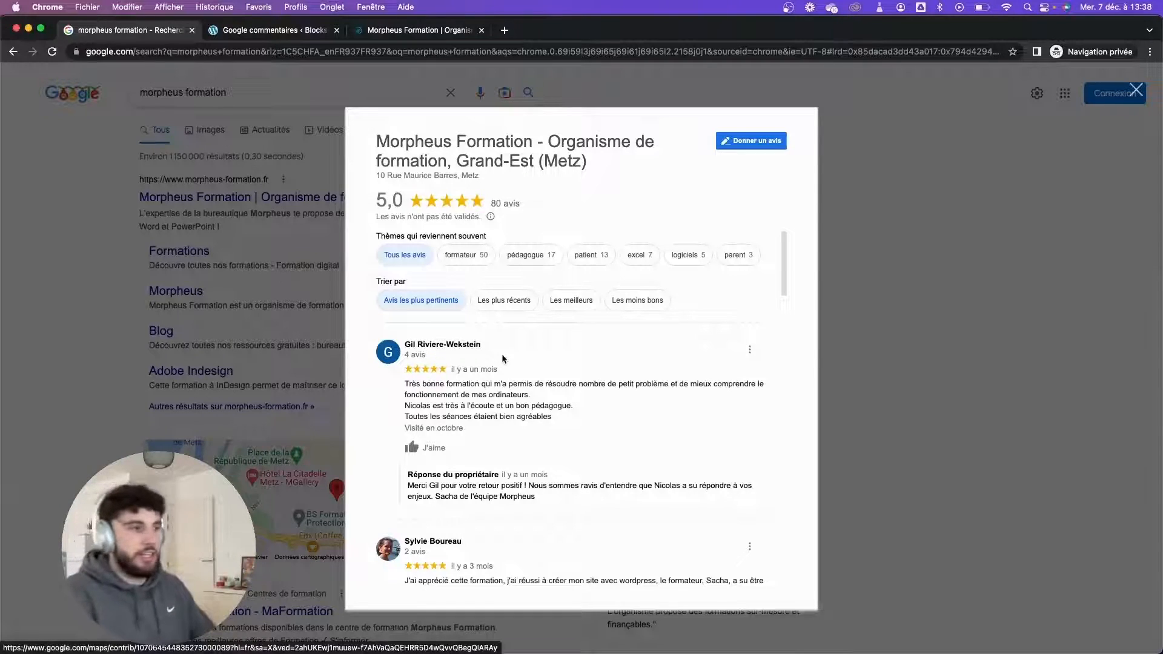
{"action": "left_click", "coordinate": [272, 34]}
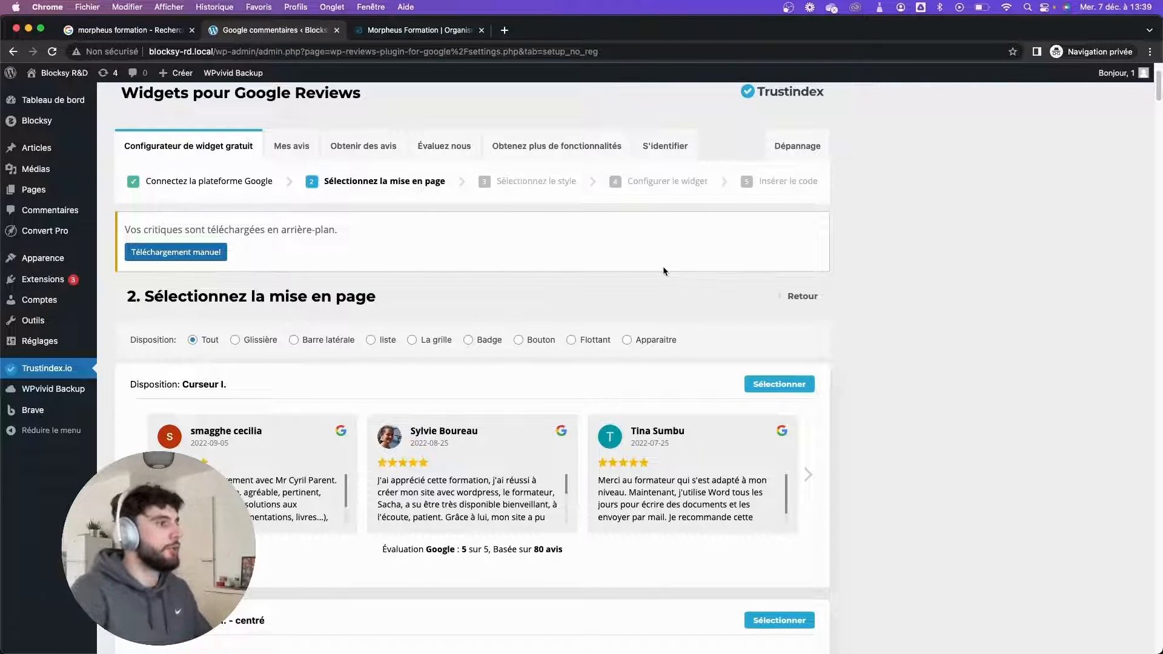
Preview the widget layouts in the Barre latérale, liste, Badge and Bouton categories
{"action": "left_click", "coordinate": [297, 341]}
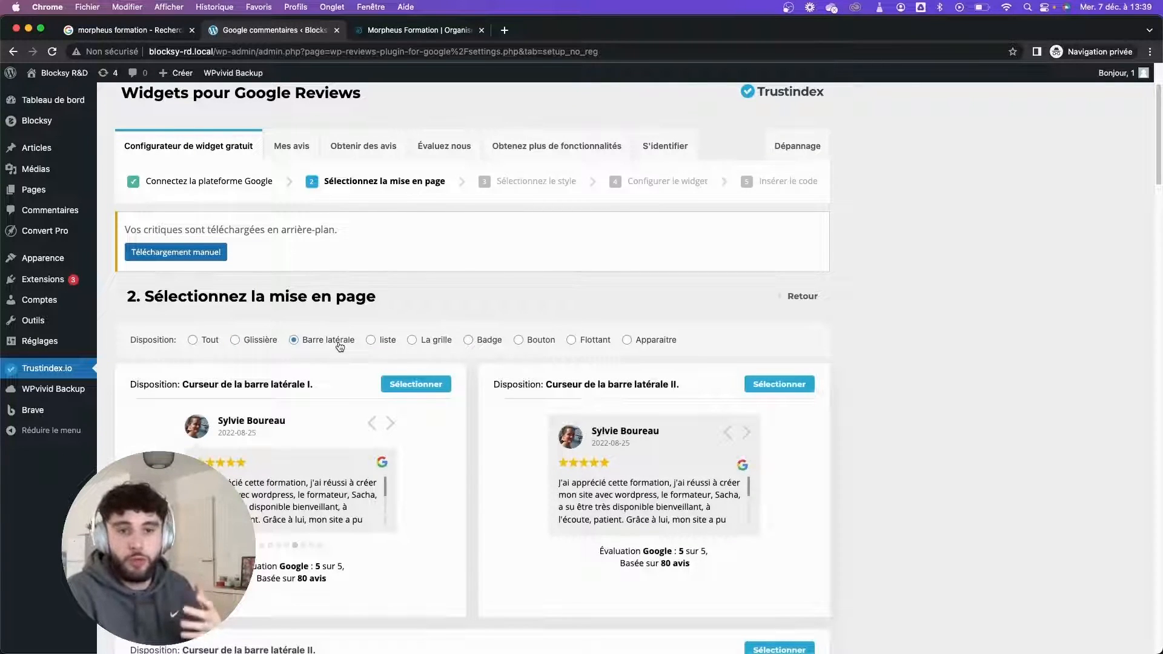
{"action": "left_click", "coordinate": [387, 343]}
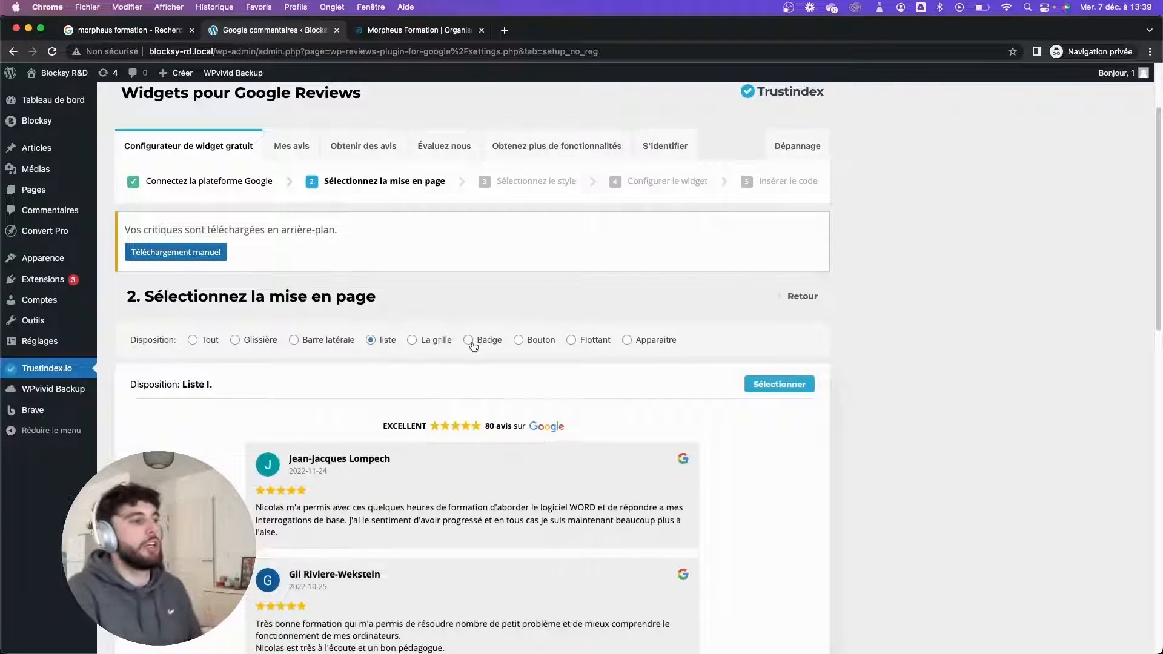
{"action": "left_click", "coordinate": [469, 341]}
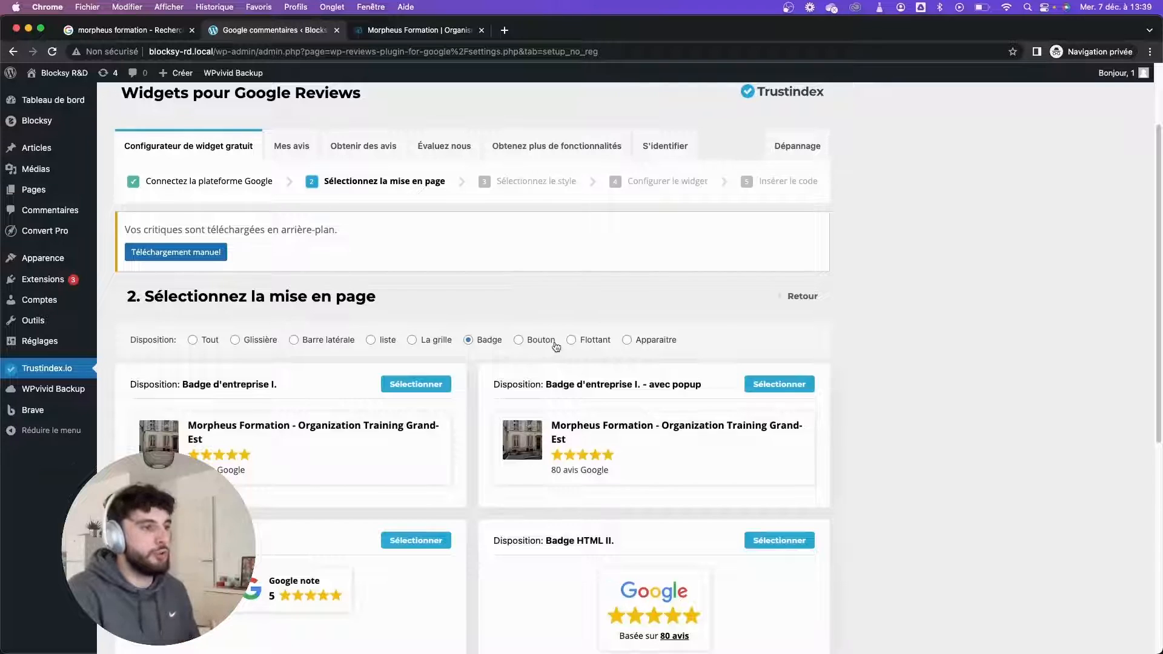
{"action": "left_click", "coordinate": [550, 344]}
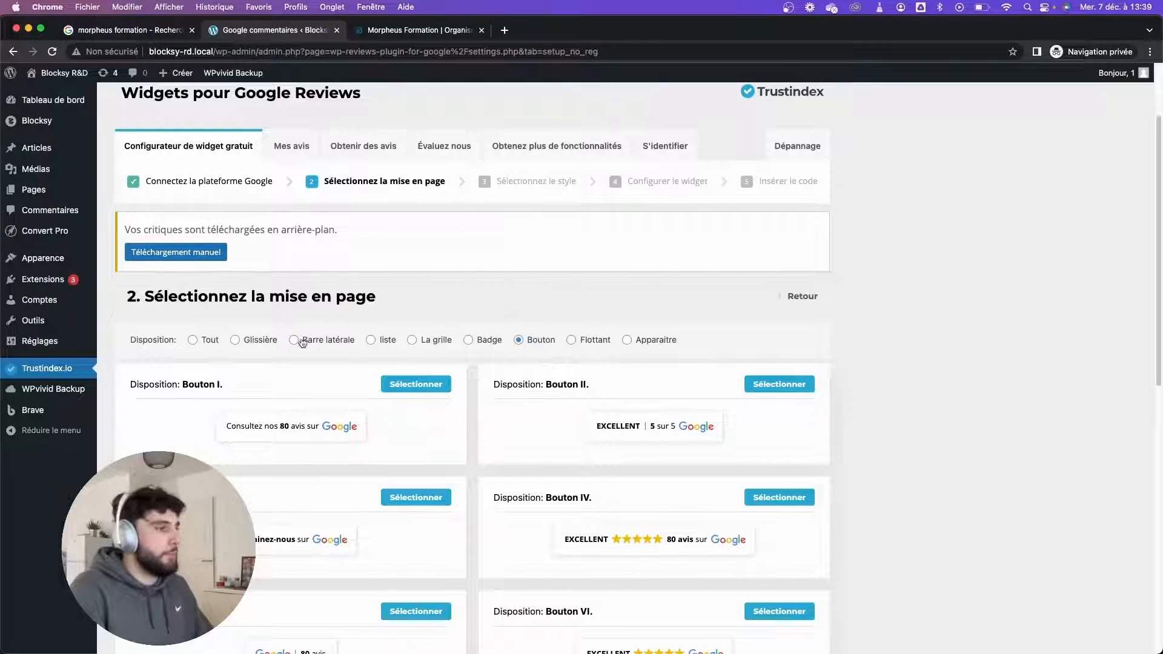
Show all widget layouts and examine the slider designs, paging through the reviews of Curseur III. - avec badge
{"action": "left_click", "coordinate": [204, 341]}
{"action": "scroll", "coordinate": [389, 327], "scroll_direction": "down", "scroll_amount": 5}
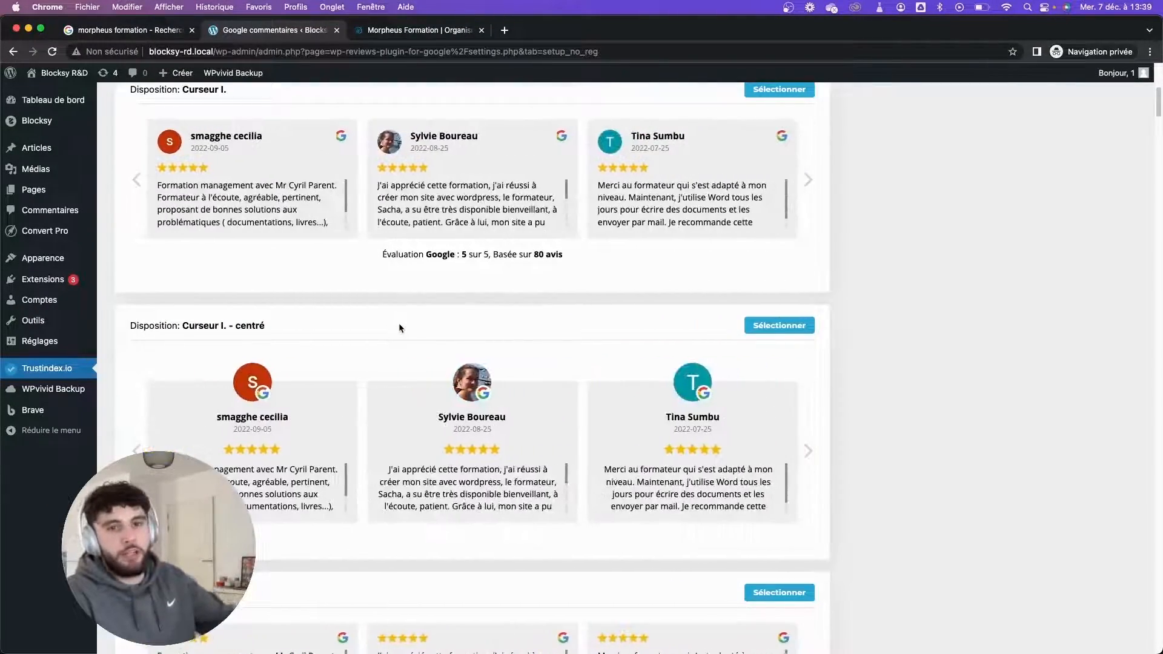
{"action": "scroll", "coordinate": [398, 324], "scroll_direction": "down", "scroll_amount": 5}
{"action": "scroll", "coordinate": [471, 331], "scroll_direction": "down", "scroll_amount": 5}
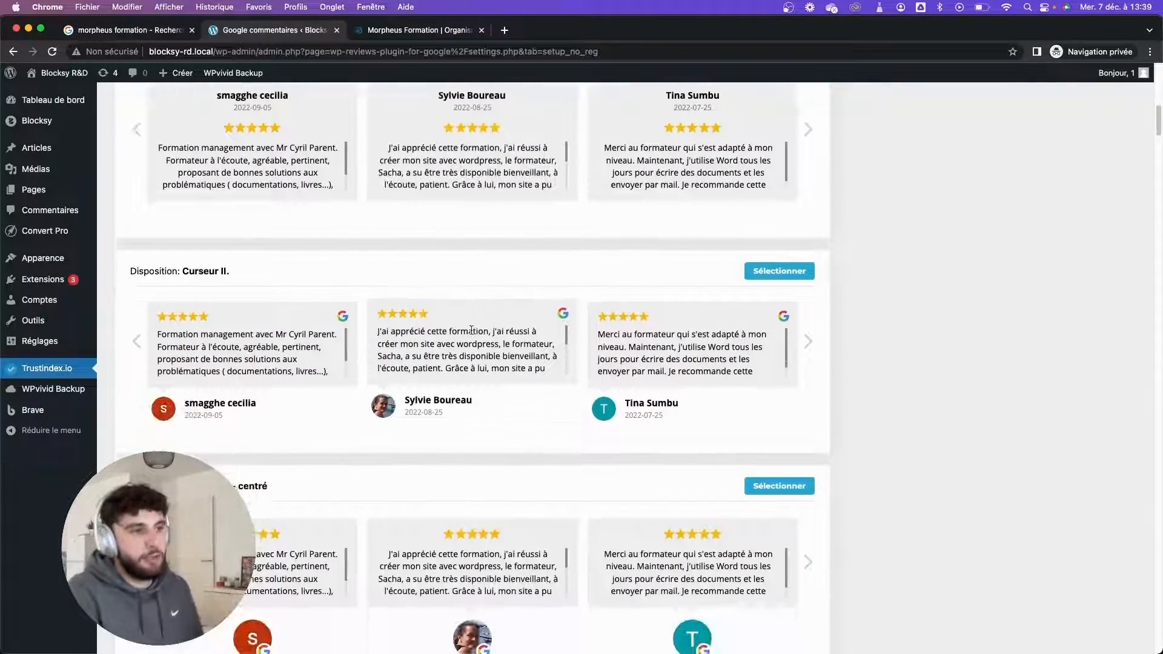
{"action": "scroll", "coordinate": [540, 338], "scroll_direction": "down", "scroll_amount": 8}
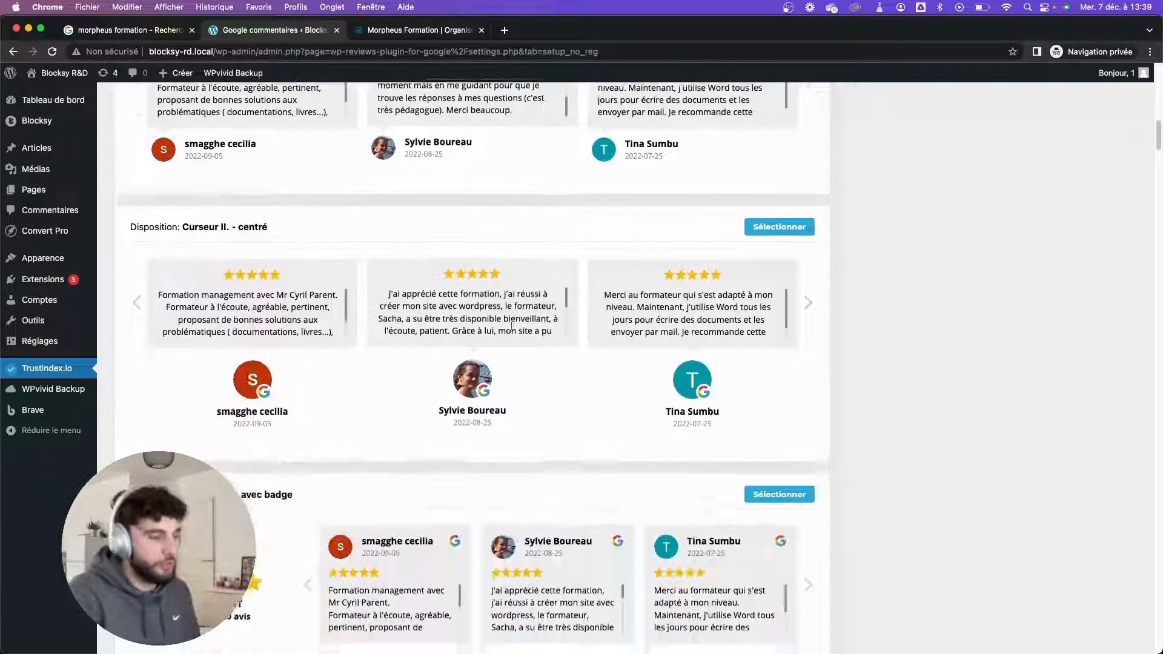
{"action": "scroll", "coordinate": [434, 440], "scroll_direction": "down", "scroll_amount": 3}
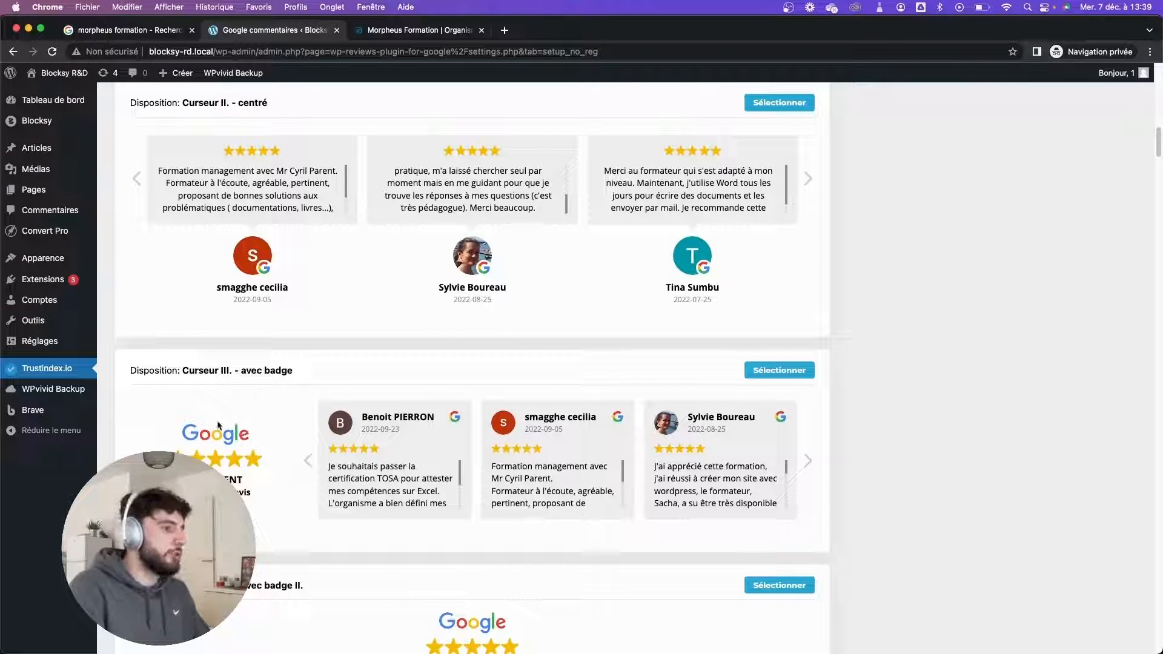
{"action": "scroll", "coordinate": [220, 426], "scroll_direction": "down", "scroll_amount": 3}
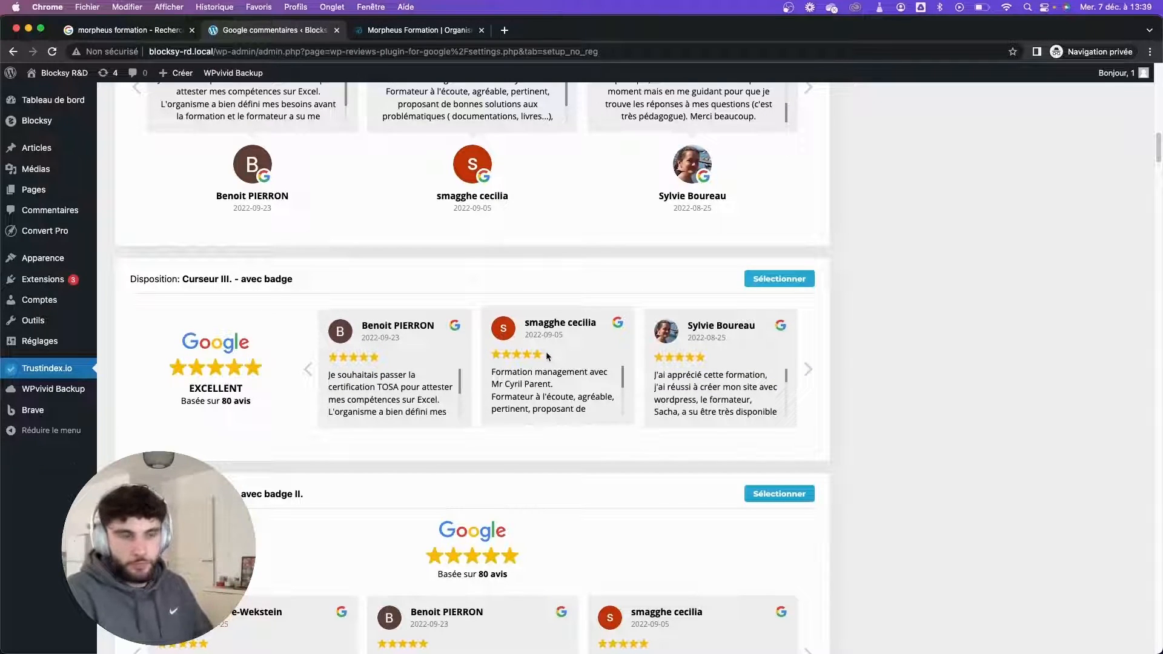
{"action": "left_click", "coordinate": [809, 370]}
{"action": "left_click", "coordinate": [809, 370]}
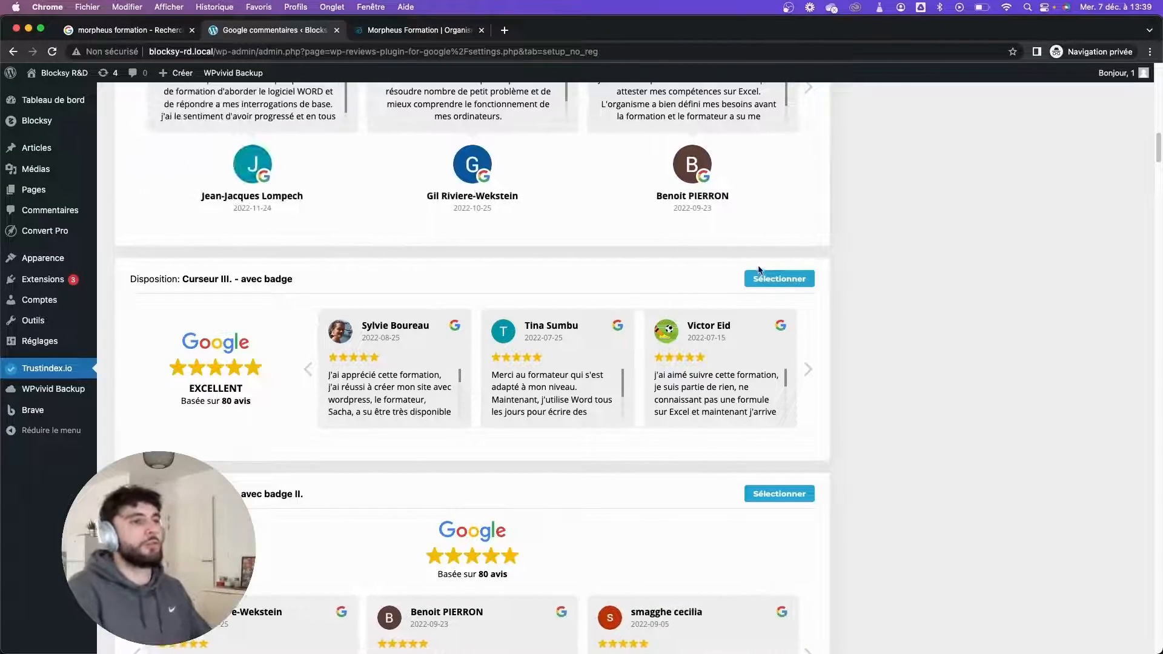
Choose the Curseur I. layout for the reviews widget
{"action": "scroll", "coordinate": [751, 267], "scroll_direction": "up", "scroll_amount": 7}
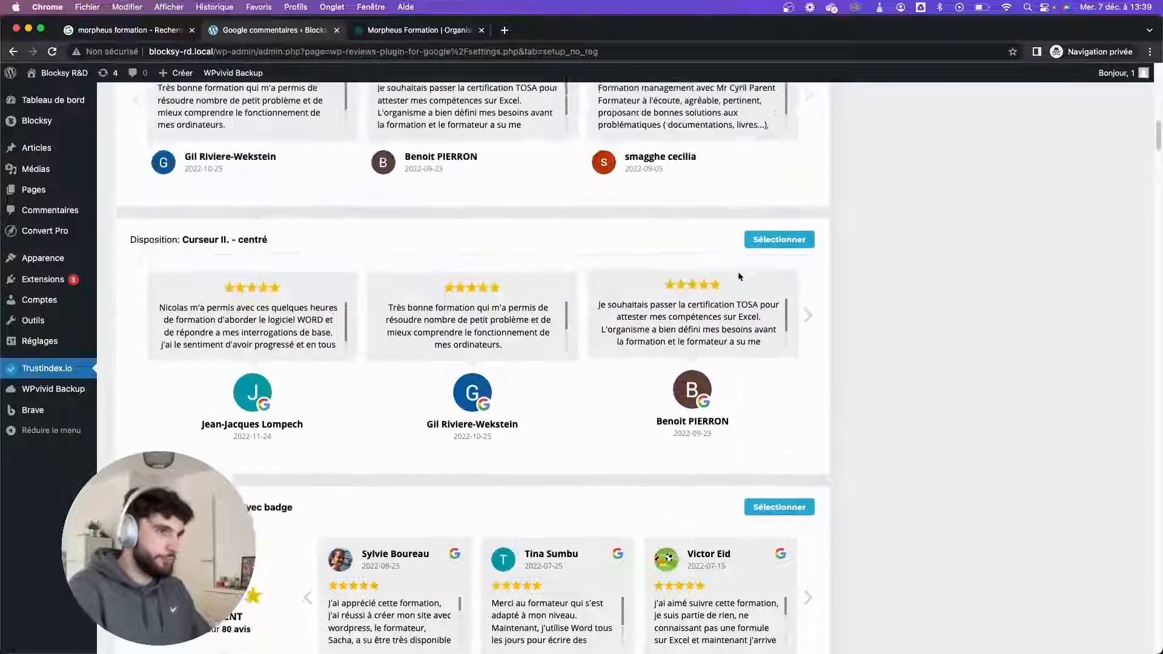
{"action": "scroll", "coordinate": [735, 271], "scroll_direction": "up", "scroll_amount": 5}
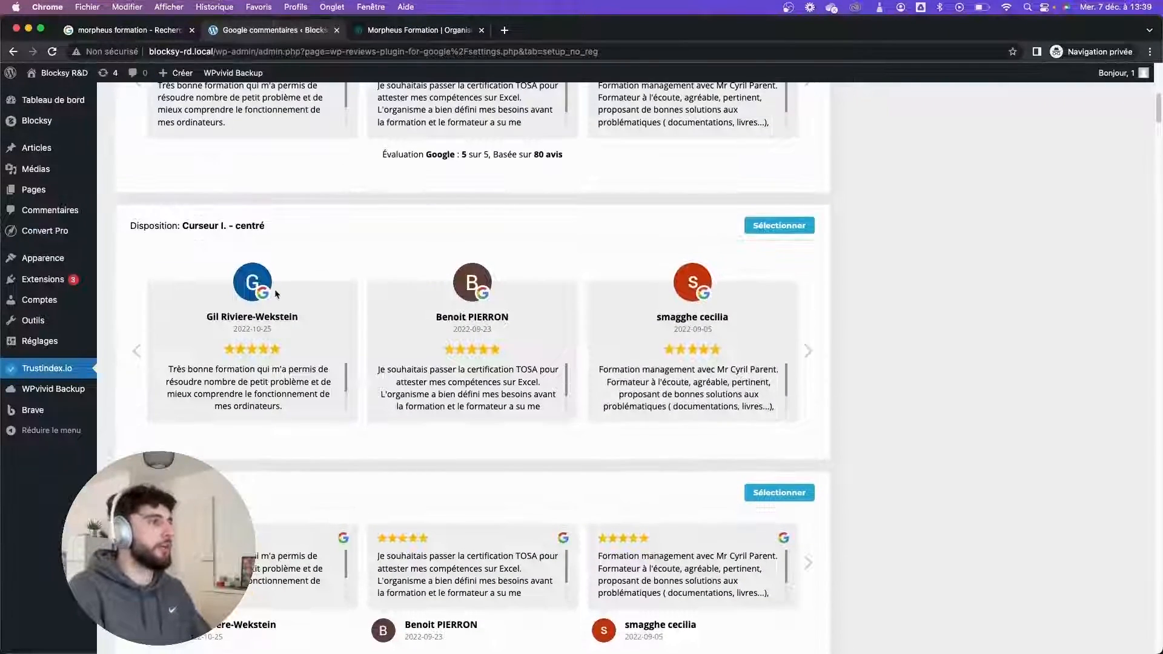
{"action": "scroll", "coordinate": [494, 264], "scroll_direction": "up", "scroll_amount": 3}
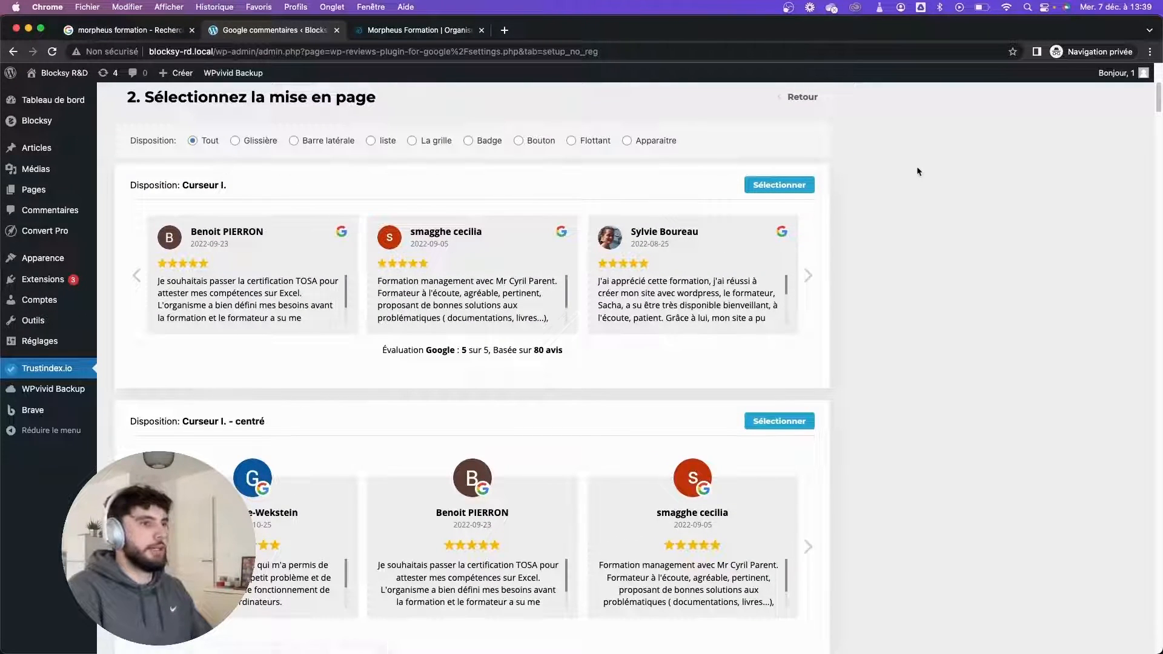
{"action": "left_click", "coordinate": [812, 183]}
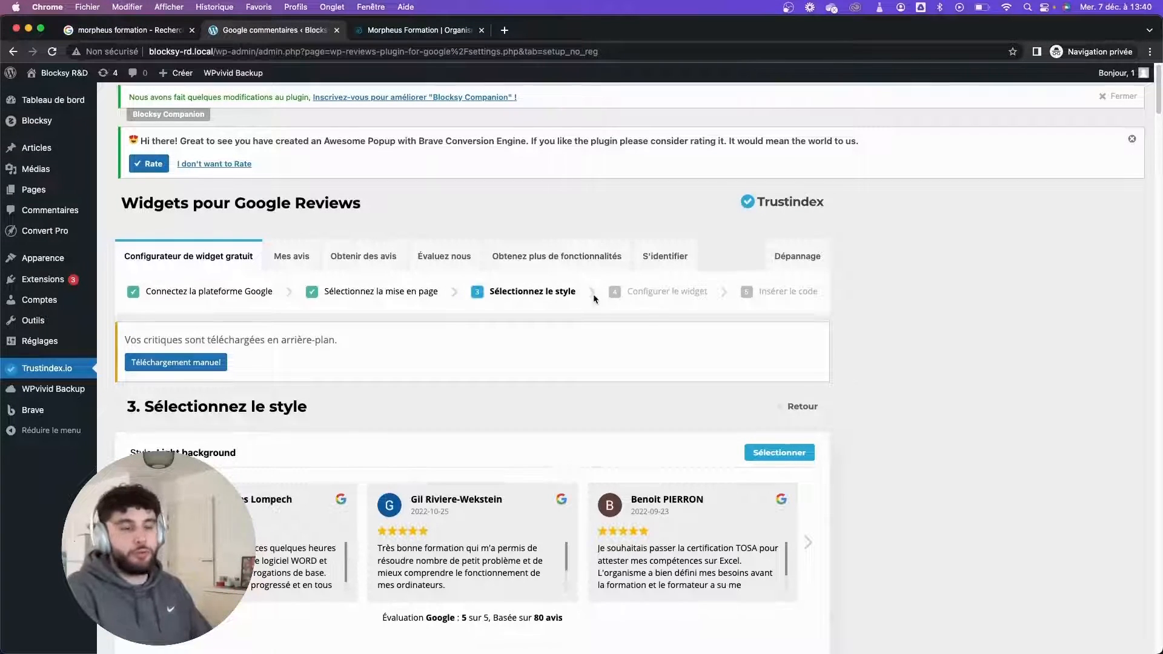
Compare the available slider styles, including Light background, Light background - large, Light border and Light border - 3D - large
{"action": "scroll", "coordinate": [575, 279], "scroll_direction": "down", "scroll_amount": 10}
{"action": "scroll", "coordinate": [559, 264], "scroll_direction": "down", "scroll_amount": 4}
{"action": "scroll", "coordinate": [525, 424], "scroll_direction": "up", "scroll_amount": 5}
{"action": "scroll", "coordinate": [545, 424], "scroll_direction": "down", "scroll_amount": 2}
{"action": "scroll", "coordinate": [573, 382], "scroll_direction": "up", "scroll_amount": 2}
{"action": "left_click_drag", "start_coordinate": [383, 203], "coordinate": [571, 205]}
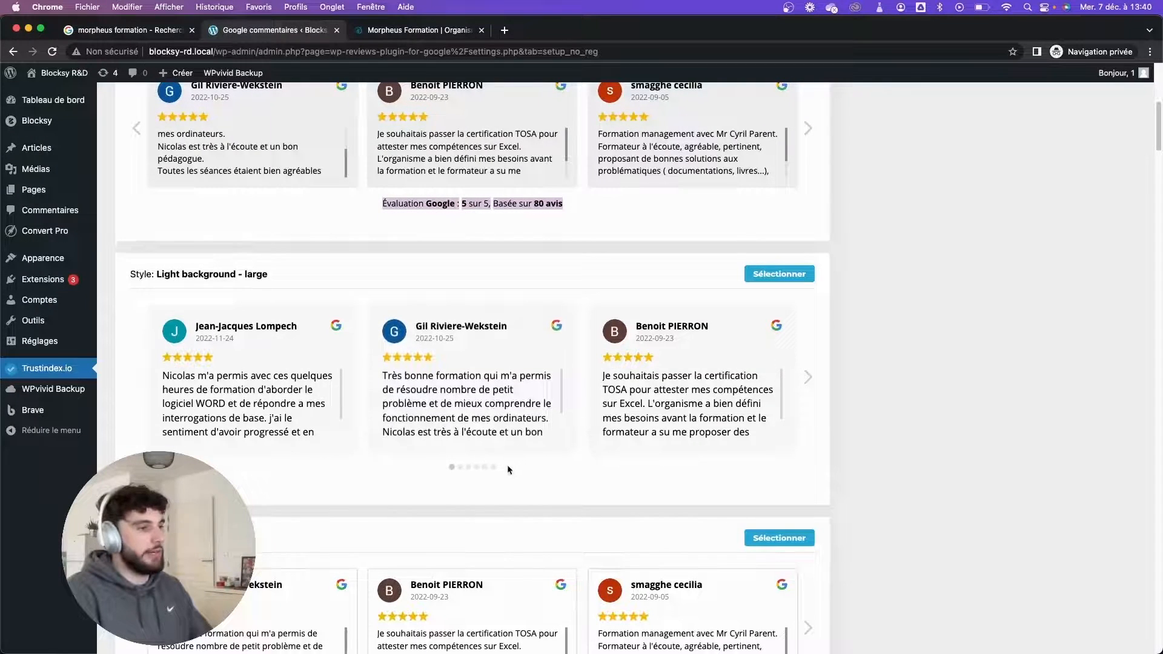
{"action": "left_click", "coordinate": [485, 466]}
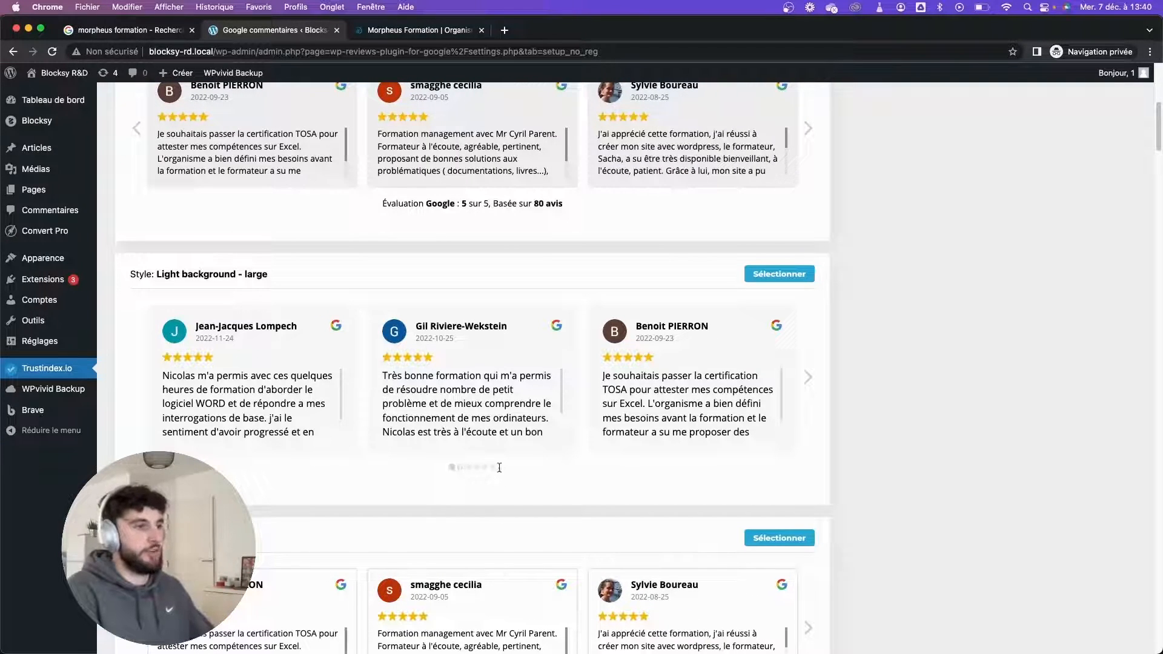
{"action": "scroll", "coordinate": [604, 327], "scroll_direction": "down", "scroll_amount": 7}
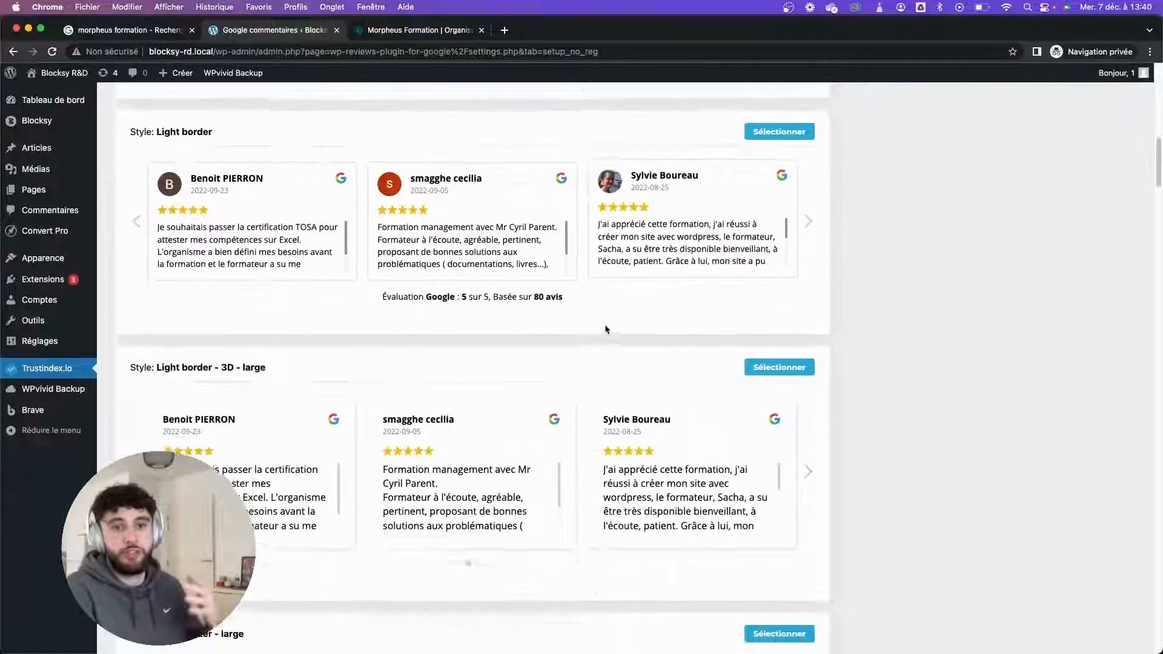
{"action": "scroll", "coordinate": [604, 327], "scroll_direction": "down", "scroll_amount": 1}
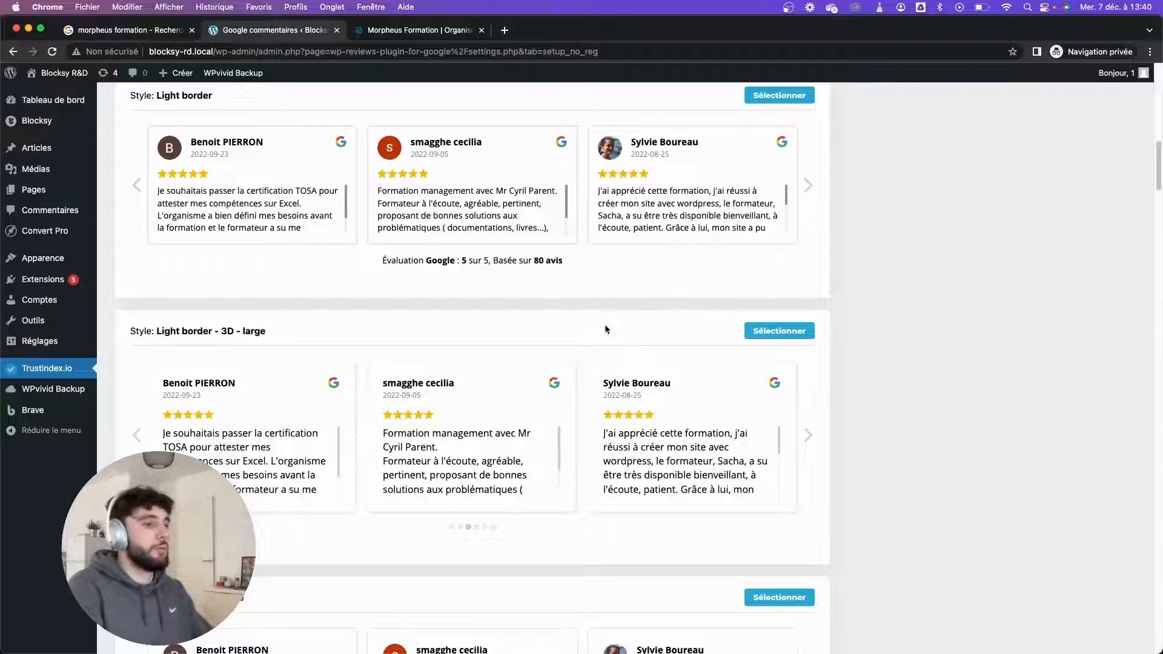
{"action": "scroll", "coordinate": [604, 329], "scroll_direction": "down", "scroll_amount": 3}
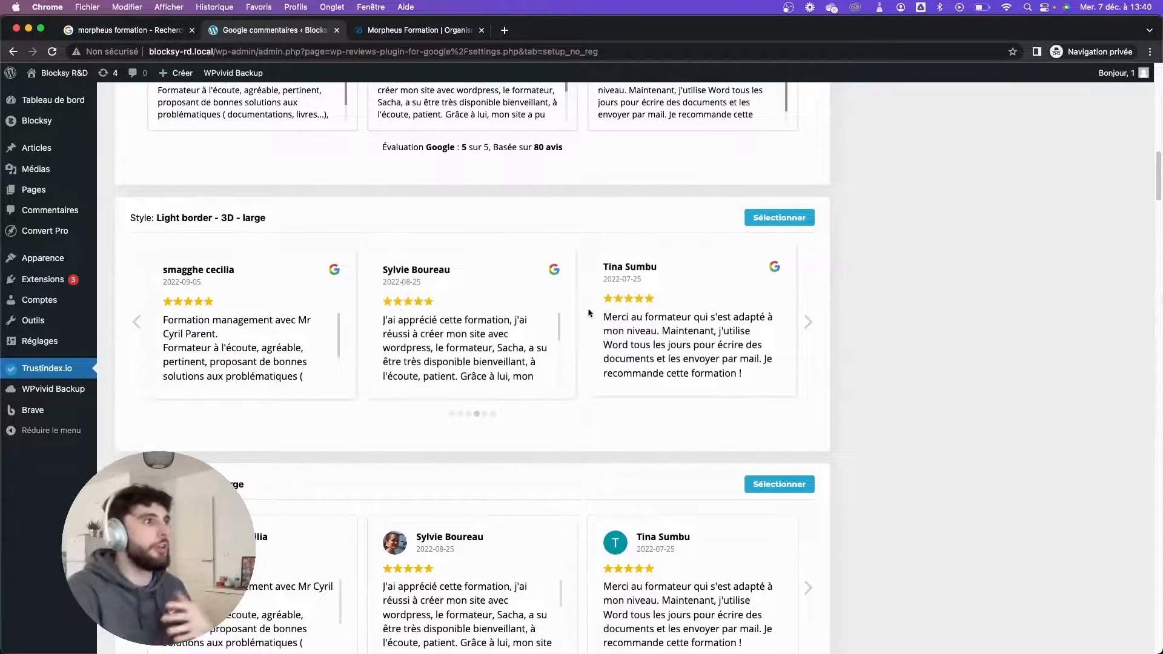
Choose the Light background style for the reviews widget
{"action": "scroll", "coordinate": [589, 315], "scroll_direction": "up", "scroll_amount": 15}
{"action": "left_click", "coordinate": [766, 452]}
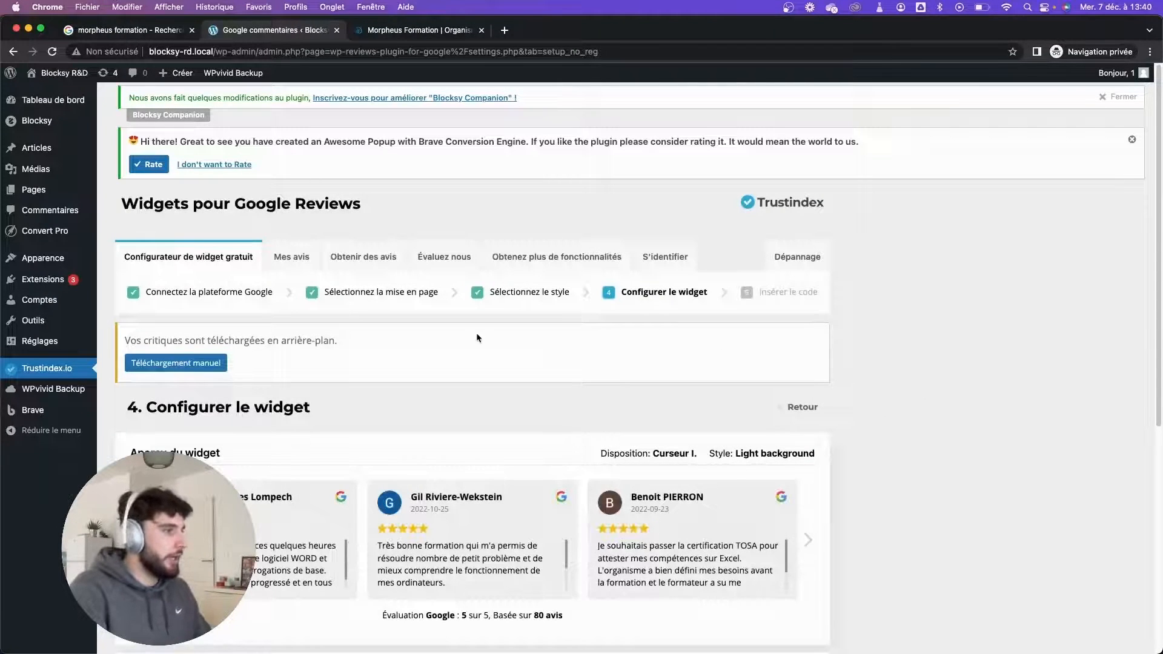
Review the rating filter and date format options, keep the current settings, and save the widget to get its code
{"action": "scroll", "coordinate": [476, 338], "scroll_direction": "down", "scroll_amount": 6}
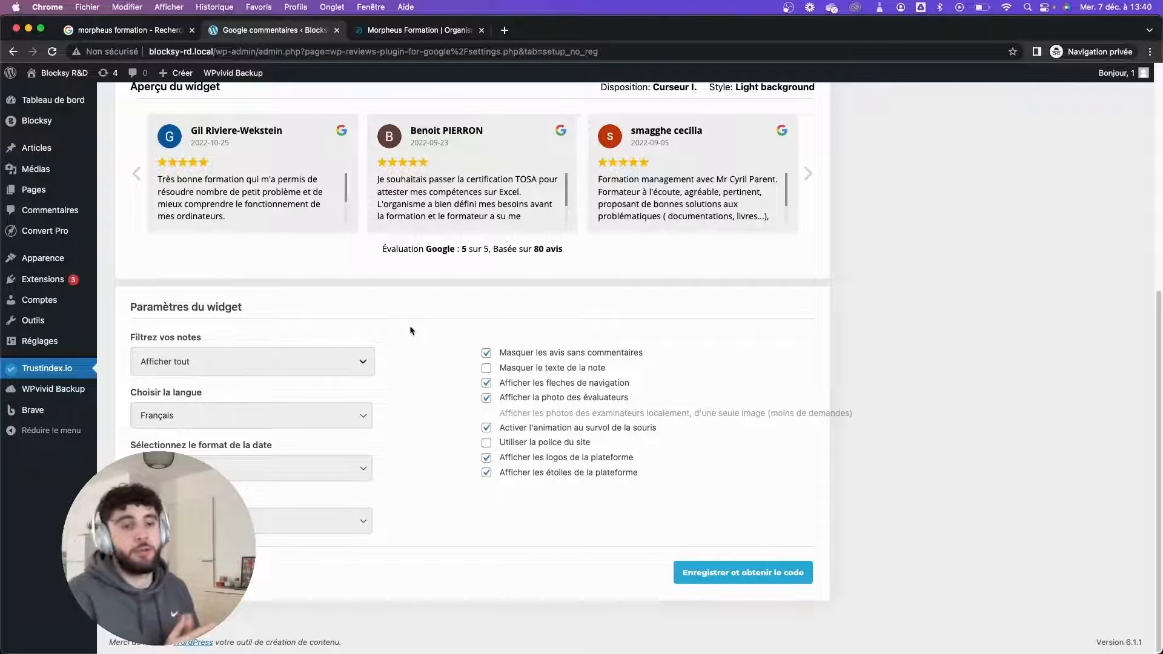
{"action": "left_click", "coordinate": [340, 366]}
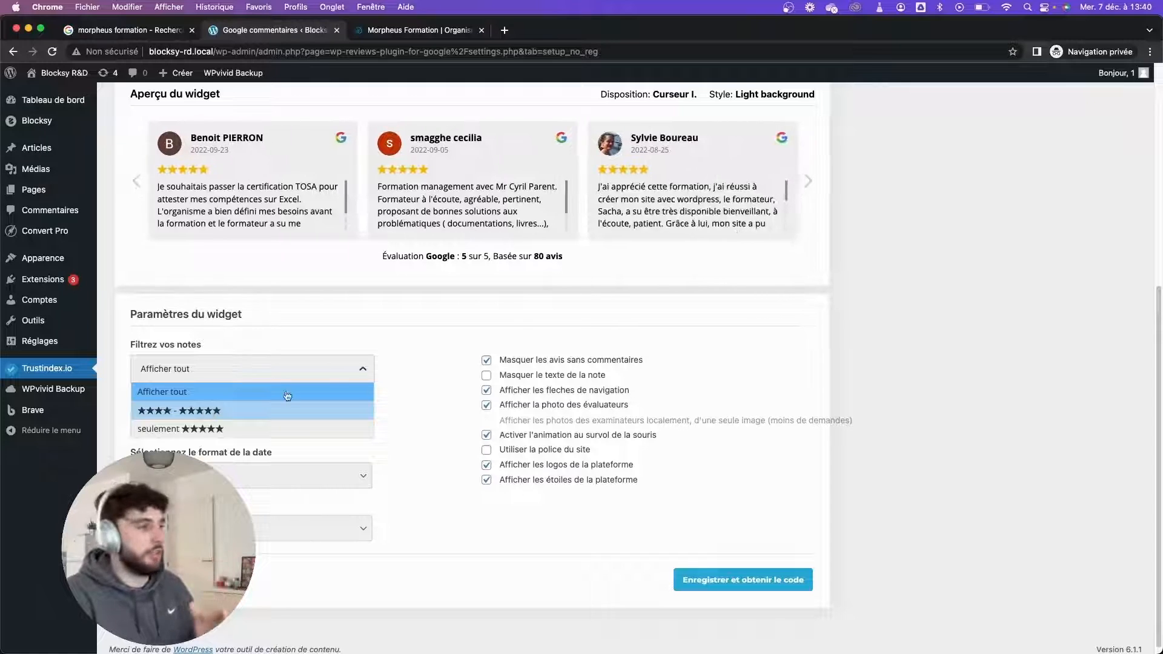
{"action": "left_click", "coordinate": [395, 363]}
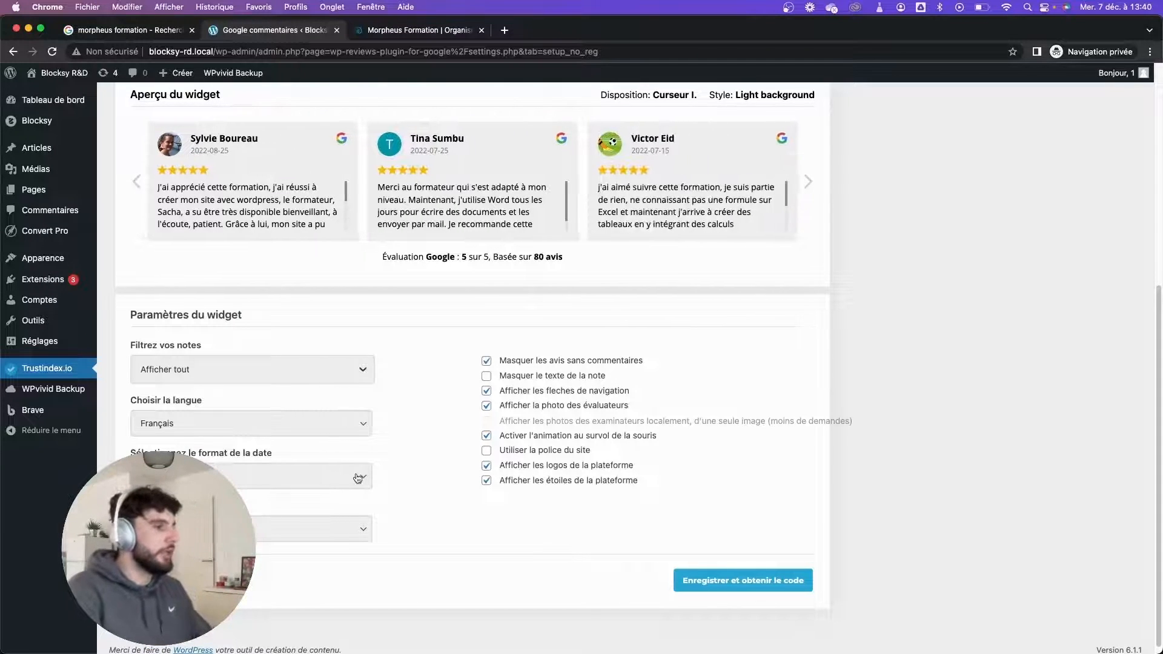
{"action": "left_click", "coordinate": [305, 486]}
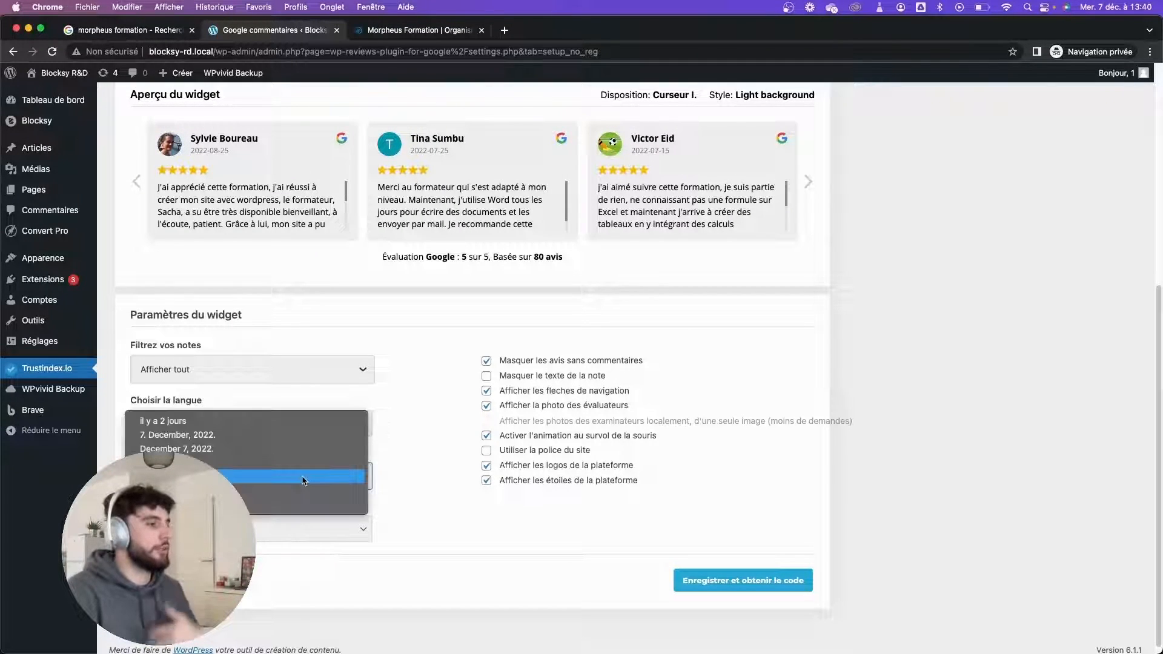
{"action": "left_click", "coordinate": [302, 475]}
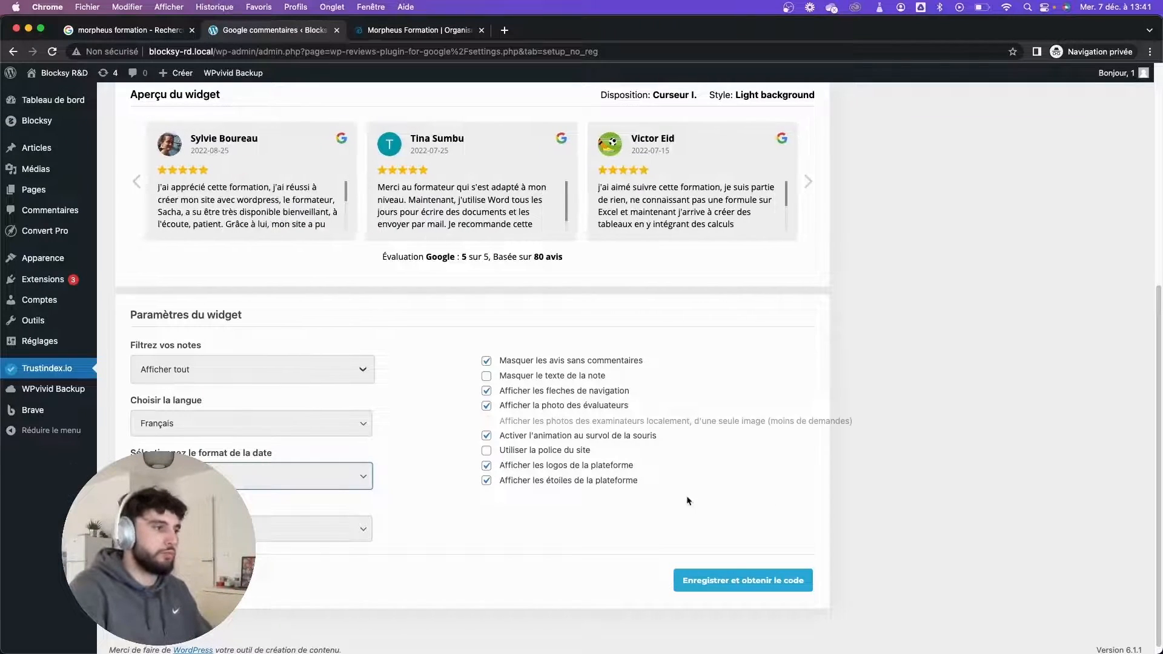
{"action": "left_click", "coordinate": [751, 580]}
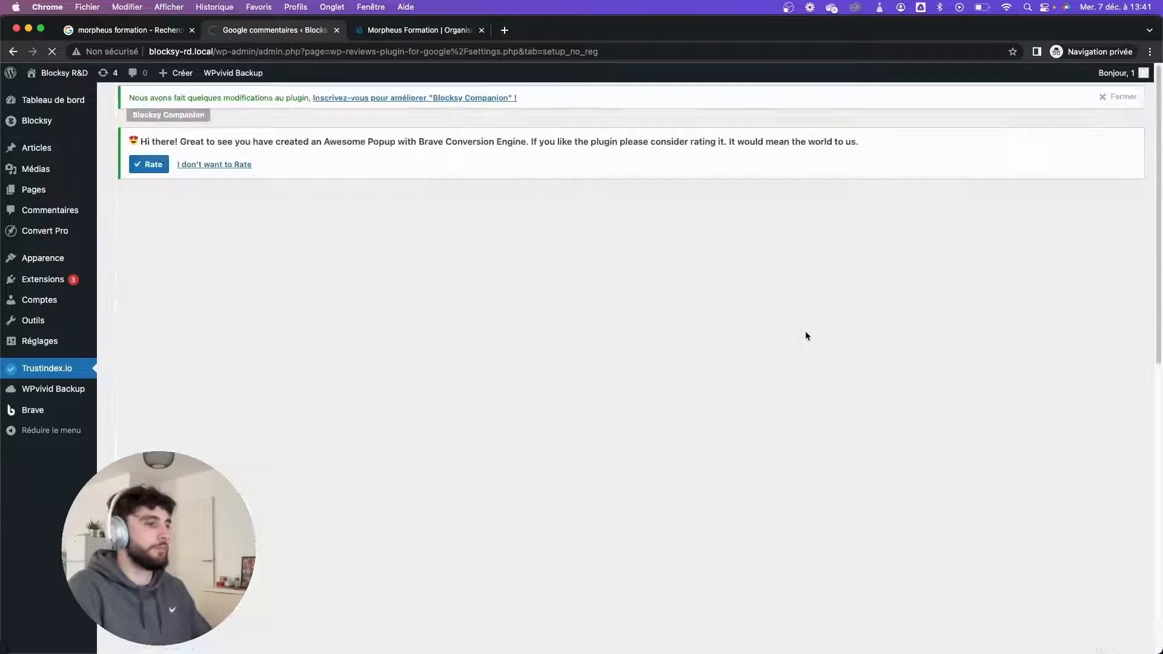
Copy the widget shortcode [trustindex no-registration=google] to the clipboard
{"action": "scroll", "coordinate": [797, 395], "scroll_direction": "down", "scroll_amount": 2}
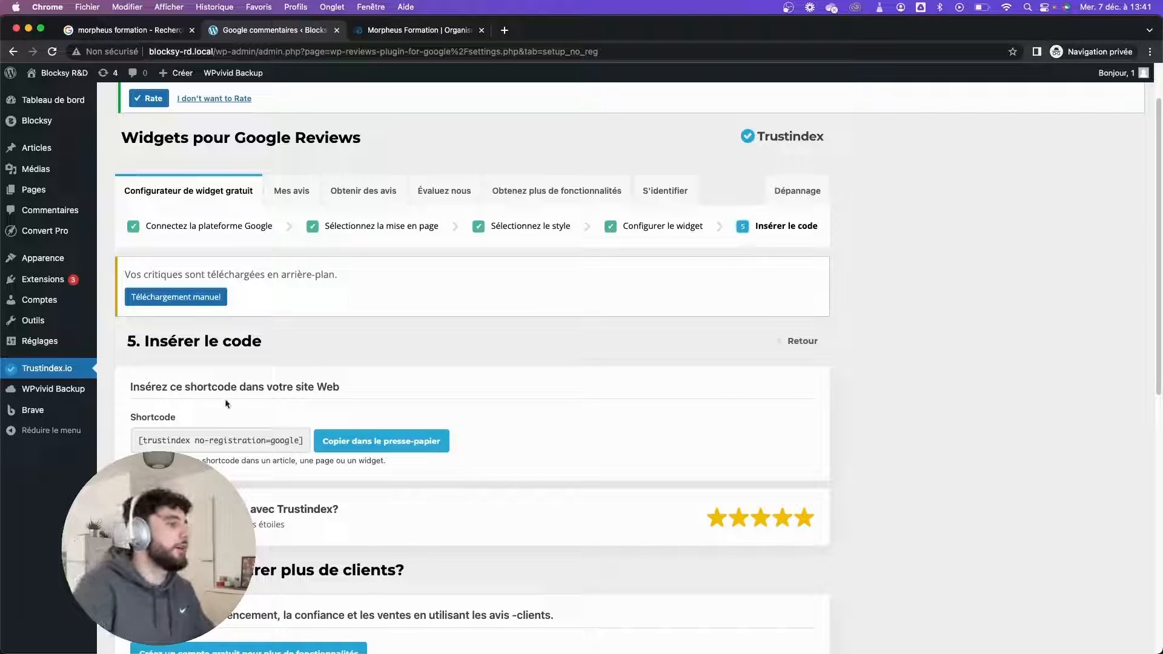
{"action": "double_click", "coordinate": [158, 418]}
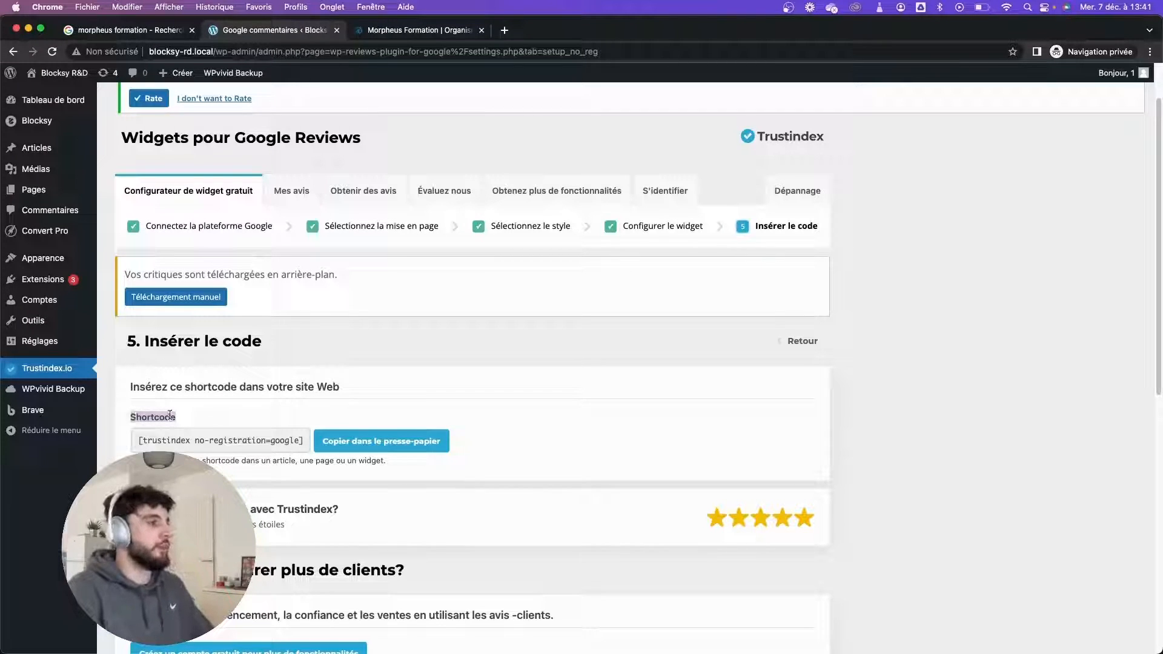
{"action": "left_click_drag", "start_coordinate": [141, 441], "coordinate": [298, 441]}
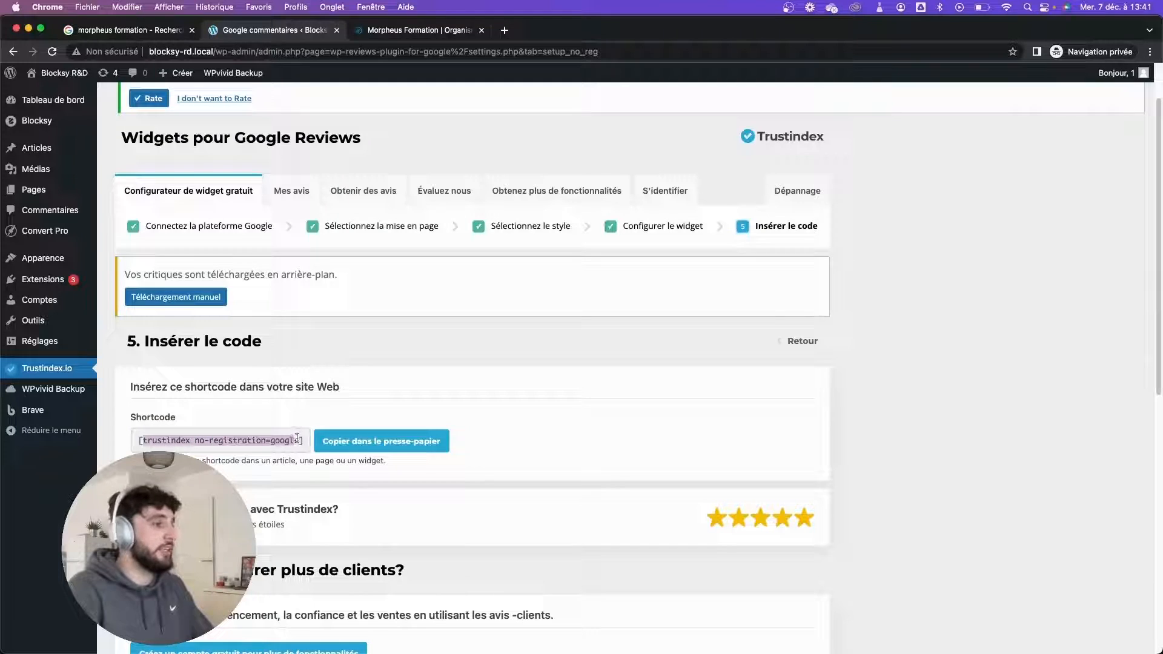
{"action": "left_click", "coordinate": [391, 443]}
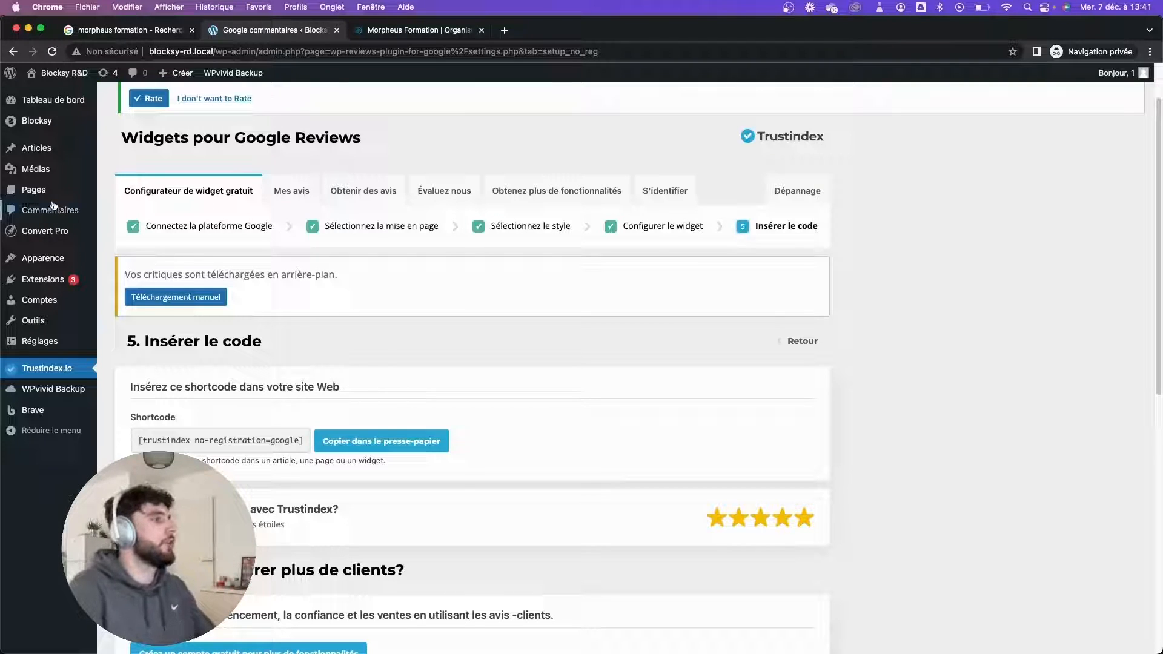
Open the Home page in the block editor from the site's page list and dismiss the welcome guide
{"action": "mouse_move", "coordinate": [44, 192]}
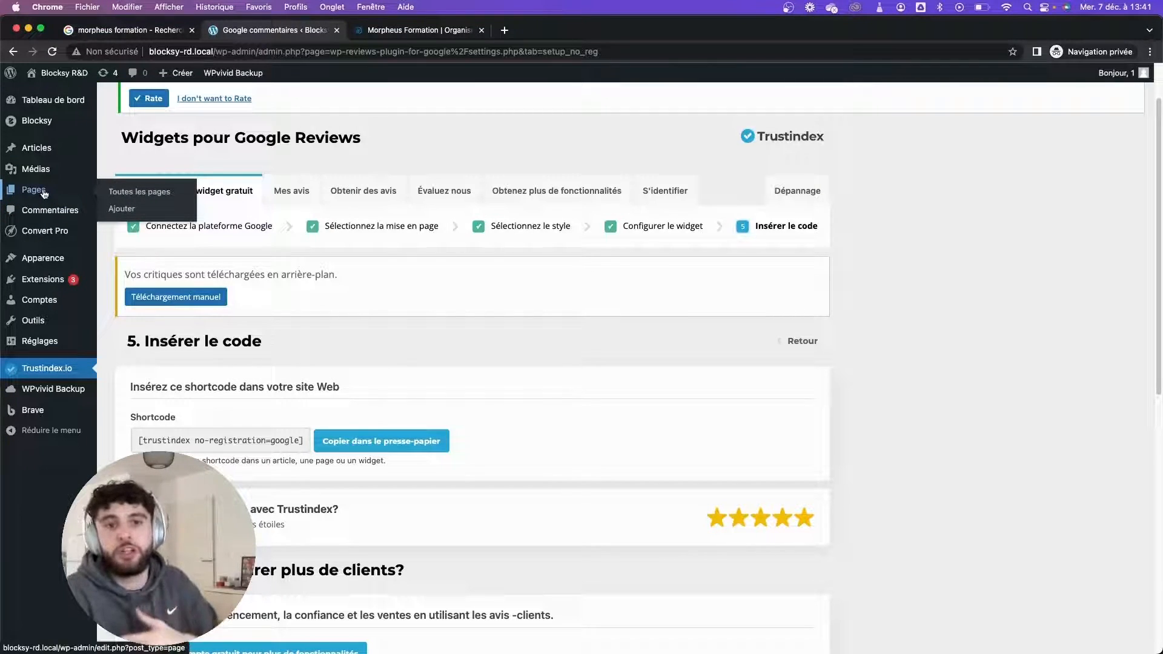
{"action": "left_click", "coordinate": [43, 193]}
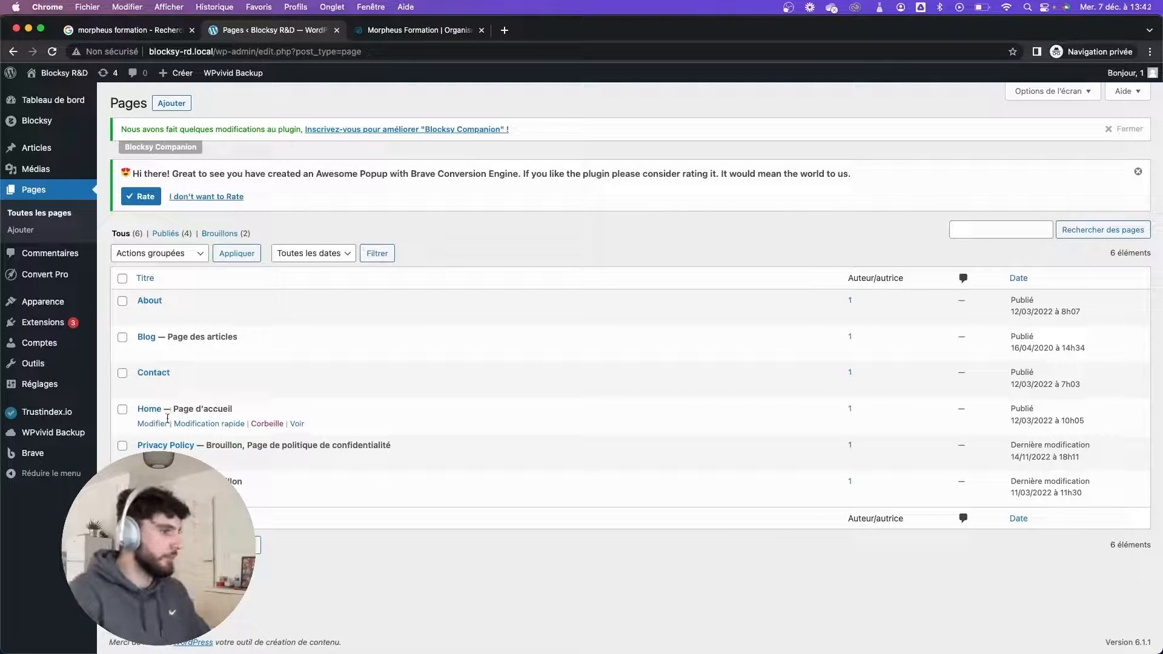
{"action": "left_click", "coordinate": [146, 424]}
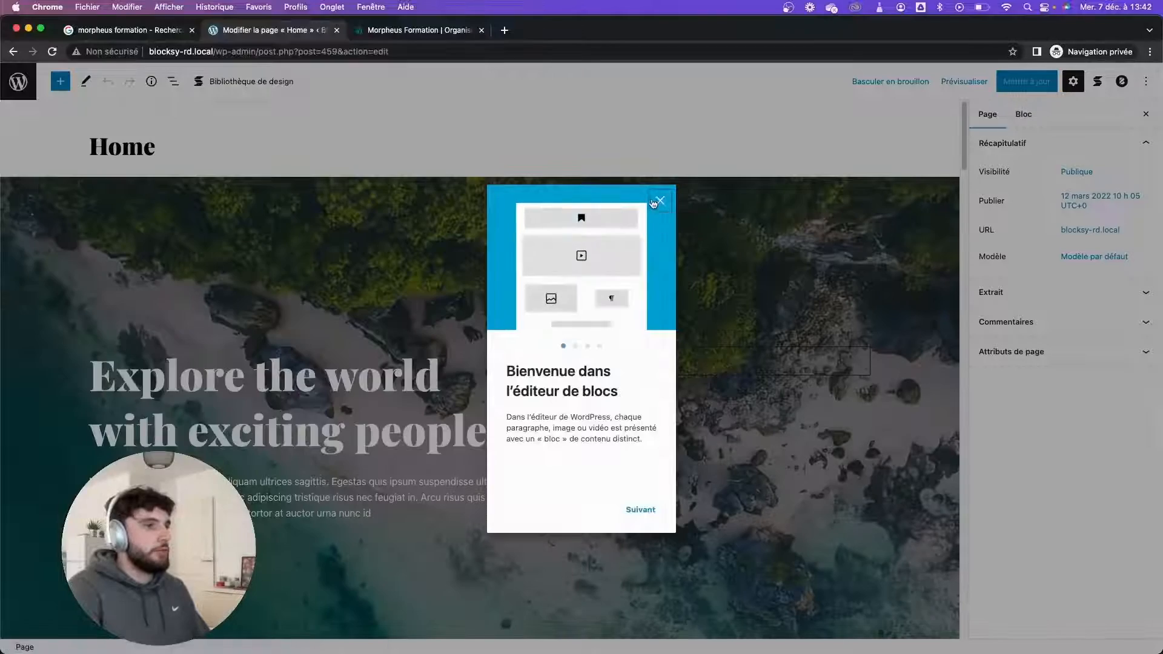
{"action": "key", "text": "Escape"}
Insert a Code court block above the "WHERE TO GO" line of Popular Destinations, removing the empty text block added to make room
{"action": "scroll", "coordinate": [560, 286], "scroll_direction": "down", "scroll_amount": 3}
{"action": "scroll", "coordinate": [561, 286], "scroll_direction": "down", "scroll_amount": 15}
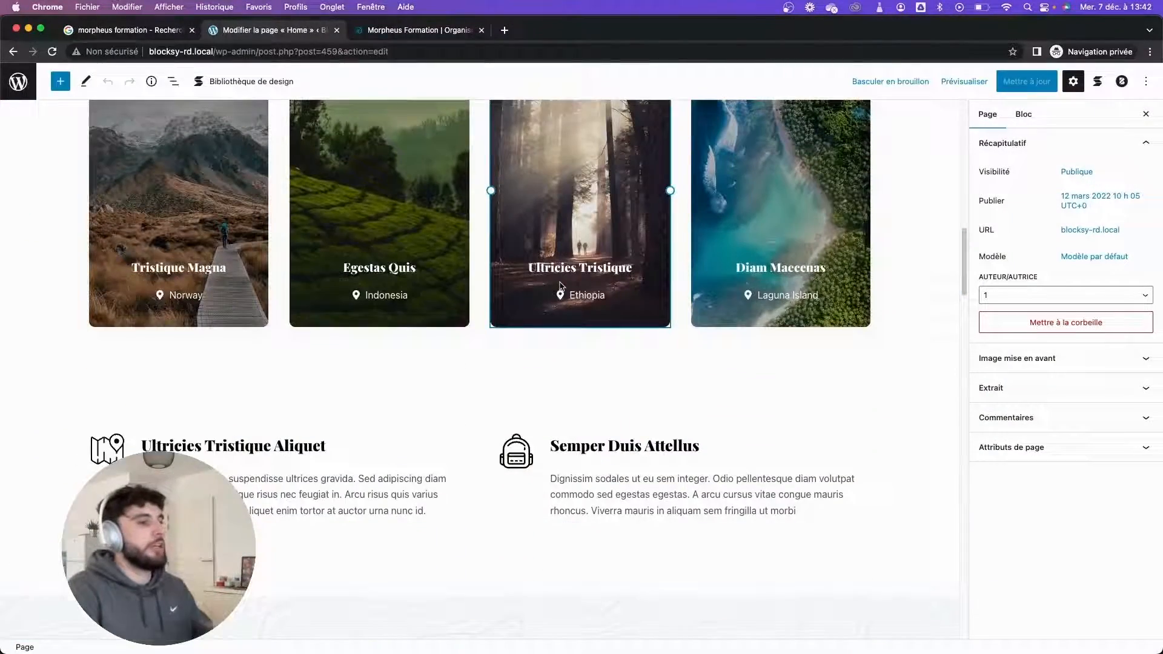
{"action": "scroll", "coordinate": [560, 286], "scroll_direction": "up", "scroll_amount": 5}
{"action": "left_click", "coordinate": [366, 229]}
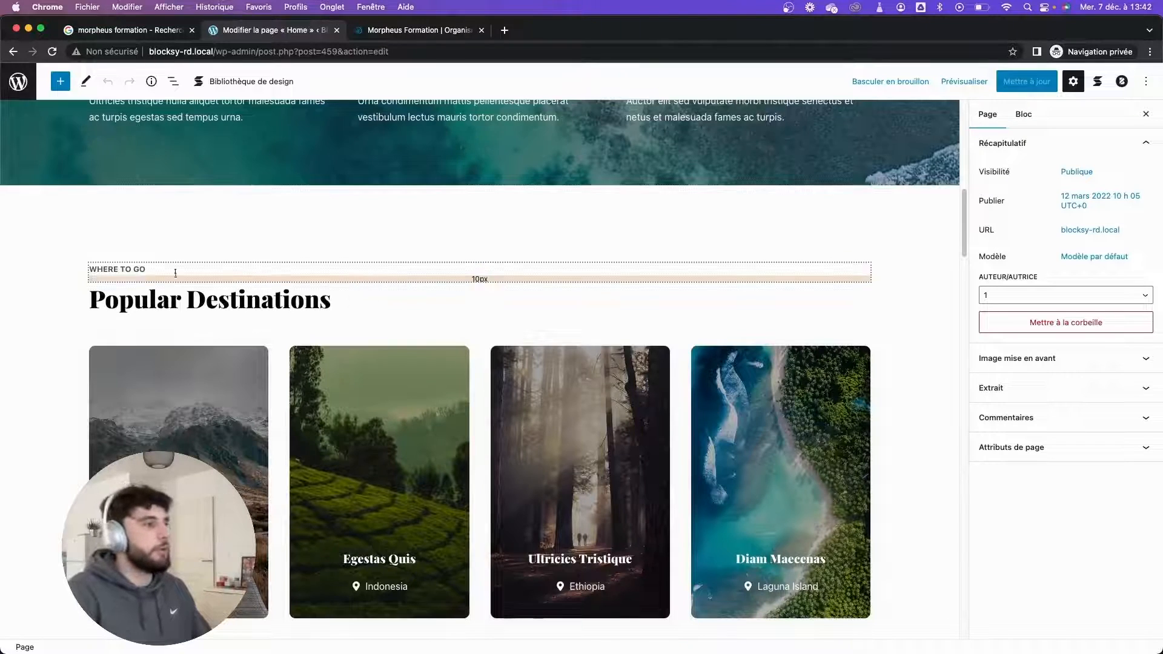
{"action": "left_click", "coordinate": [92, 271]}
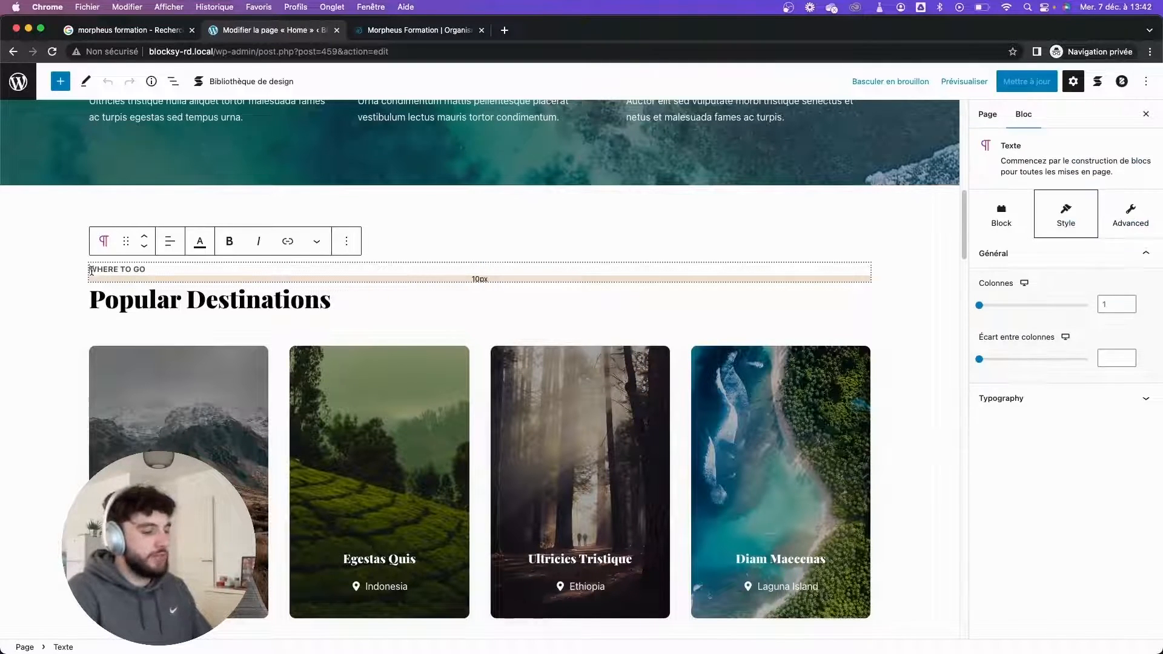
{"action": "left_click", "coordinate": [397, 246]}
{"action": "left_click", "coordinate": [282, 238]}
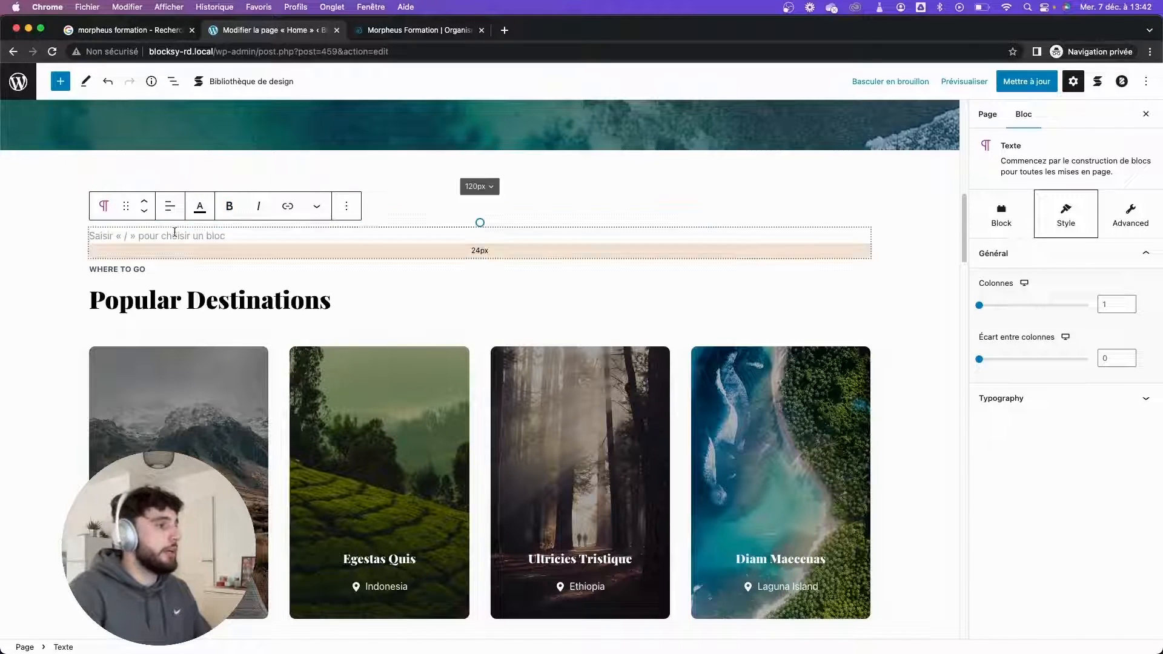
{"action": "left_click", "coordinate": [59, 82]}
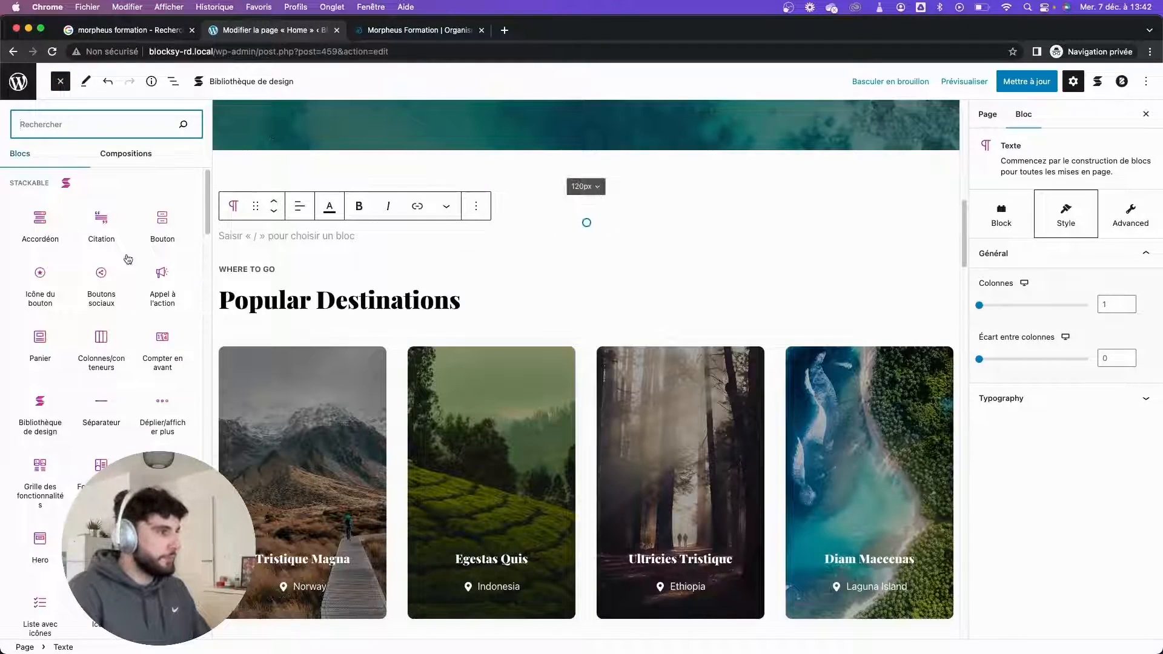
{"action": "type", "text": "short"}
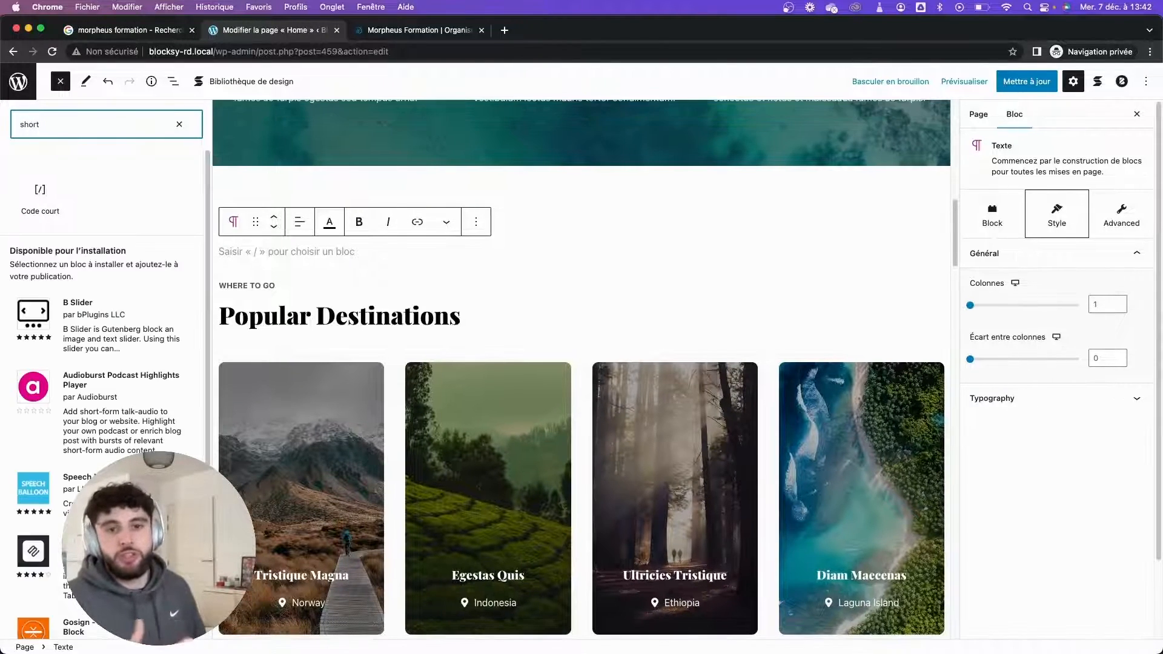
{"action": "left_click_drag", "start_coordinate": [43, 197], "coordinate": [303, 241]}
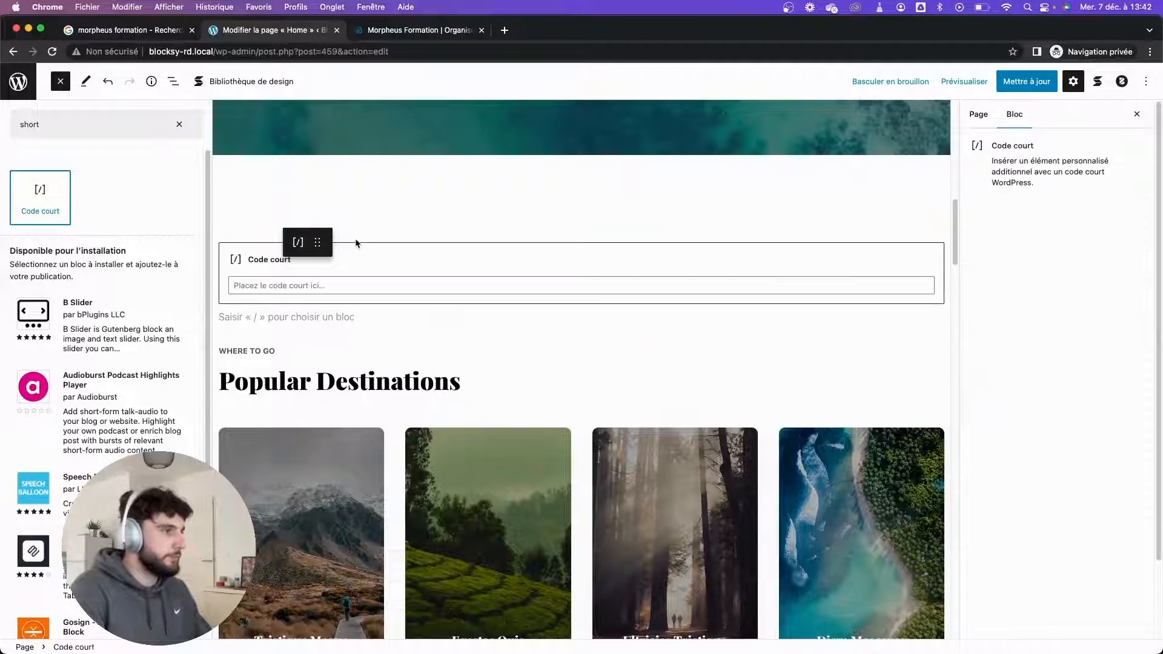
{"action": "left_click", "coordinate": [359, 310]}
{"action": "key", "text": "BackSpace"}
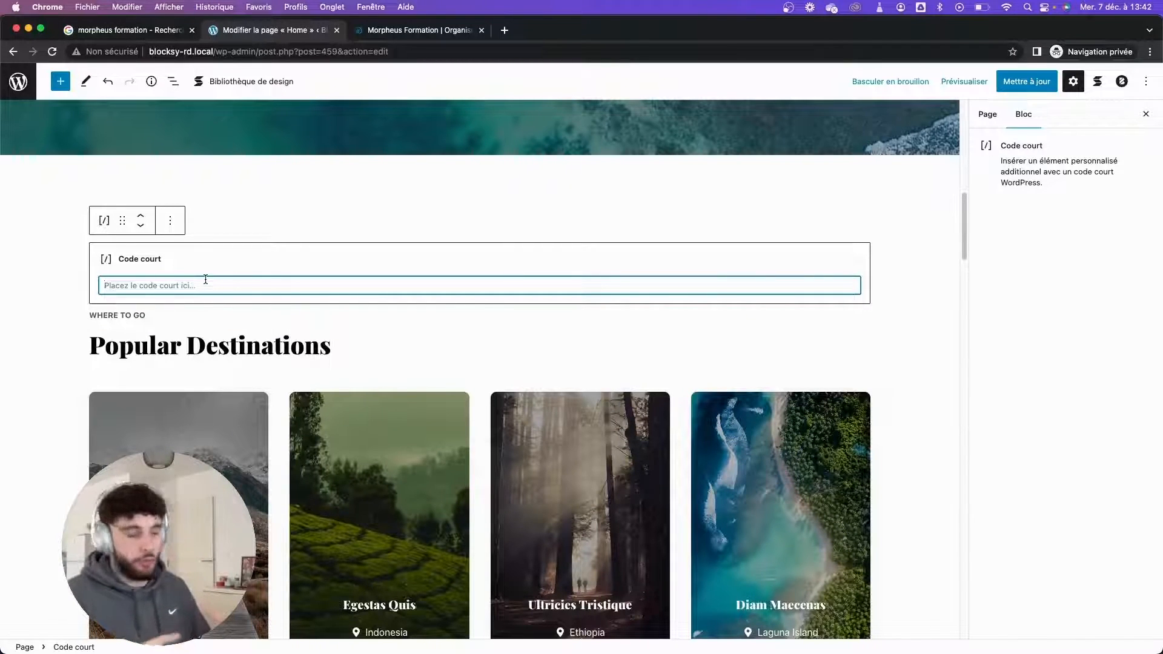
Paste [trustindex no-registration=google] into the Code court block and update the Home page
{"action": "type", "text": "[trustindex no-registration=google]"}
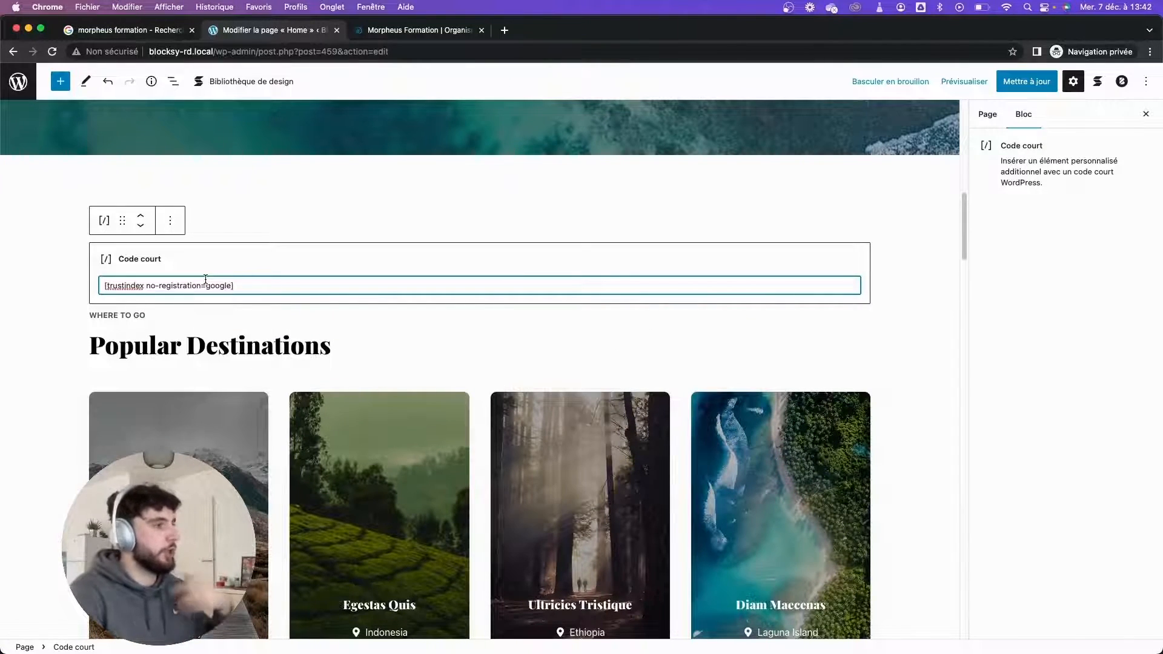
{"action": "scroll", "coordinate": [485, 268], "scroll_direction": "up", "scroll_amount": 1}
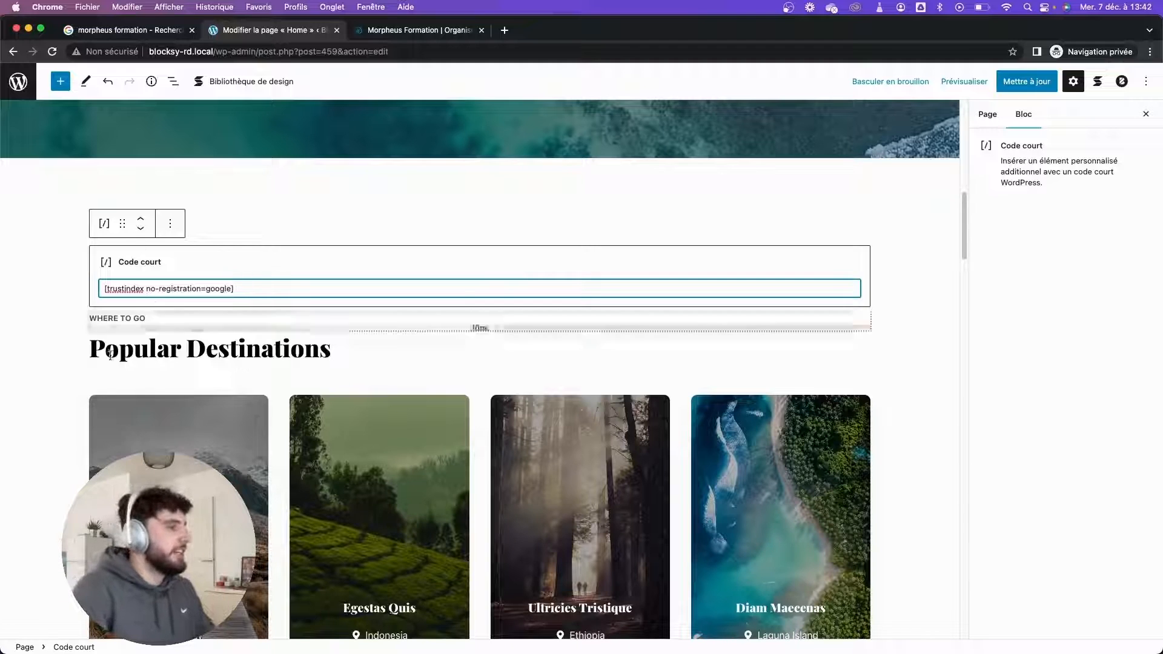
{"action": "scroll", "coordinate": [722, 199], "scroll_direction": "down", "scroll_amount": 1}
{"action": "left_click", "coordinate": [1010, 85]}
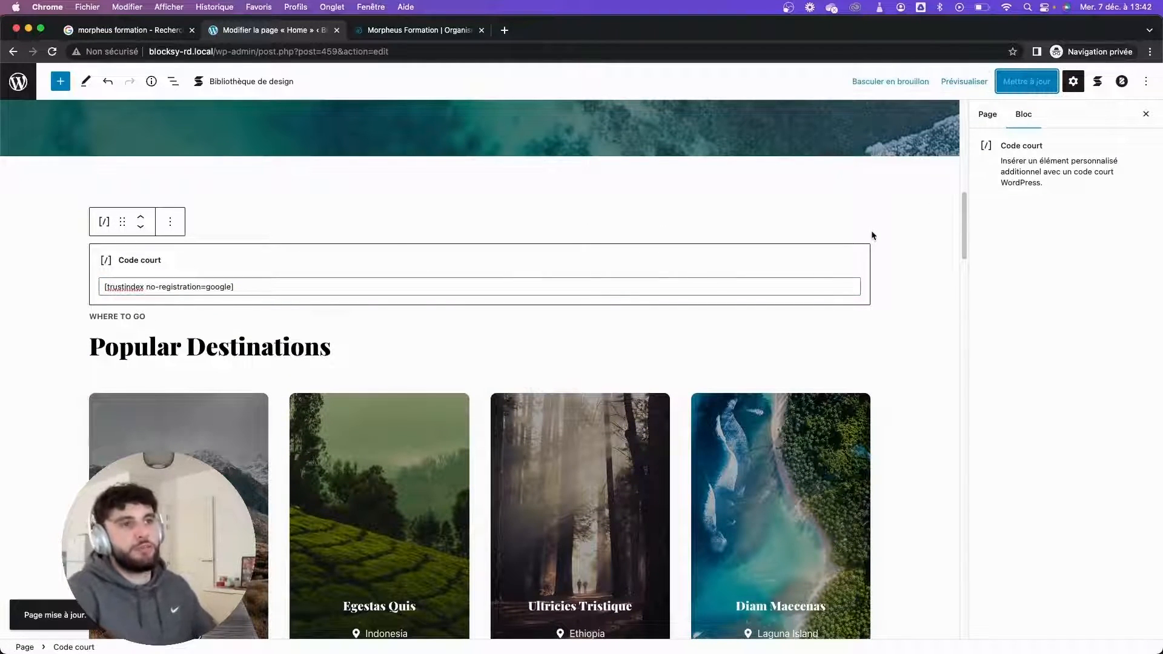
View the published Home page, close the promotional popup and page through the reviews slider above Popular Destinations
{"action": "left_click", "coordinate": [123, 615]}
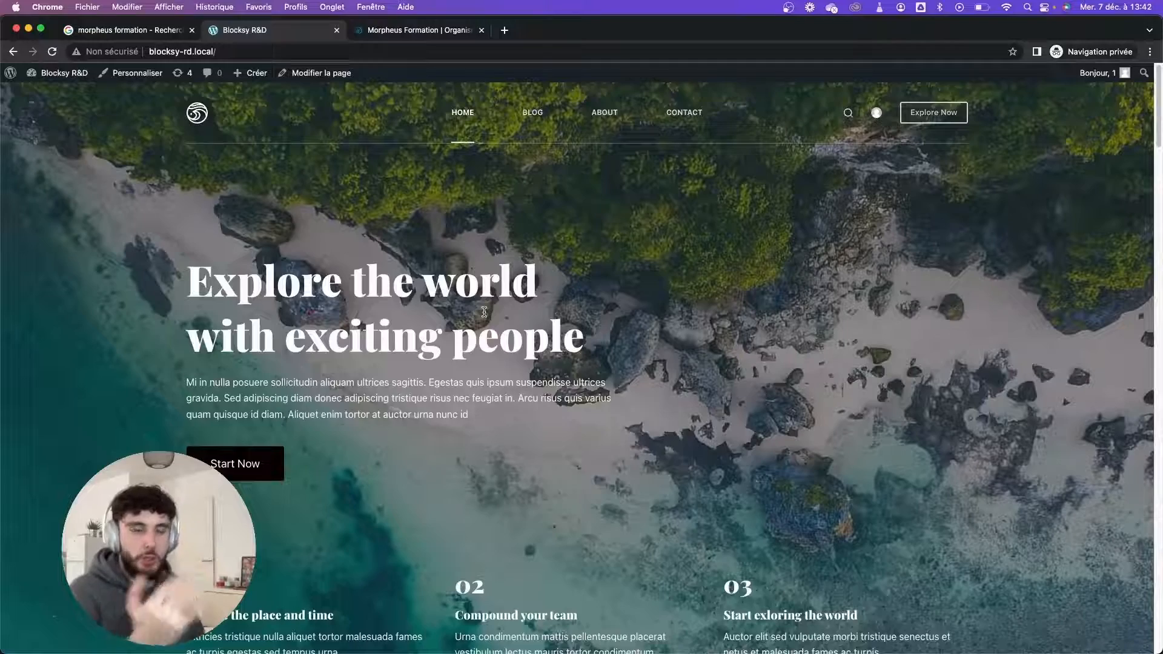
{"action": "scroll", "coordinate": [484, 312], "scroll_direction": "down", "scroll_amount": 5}
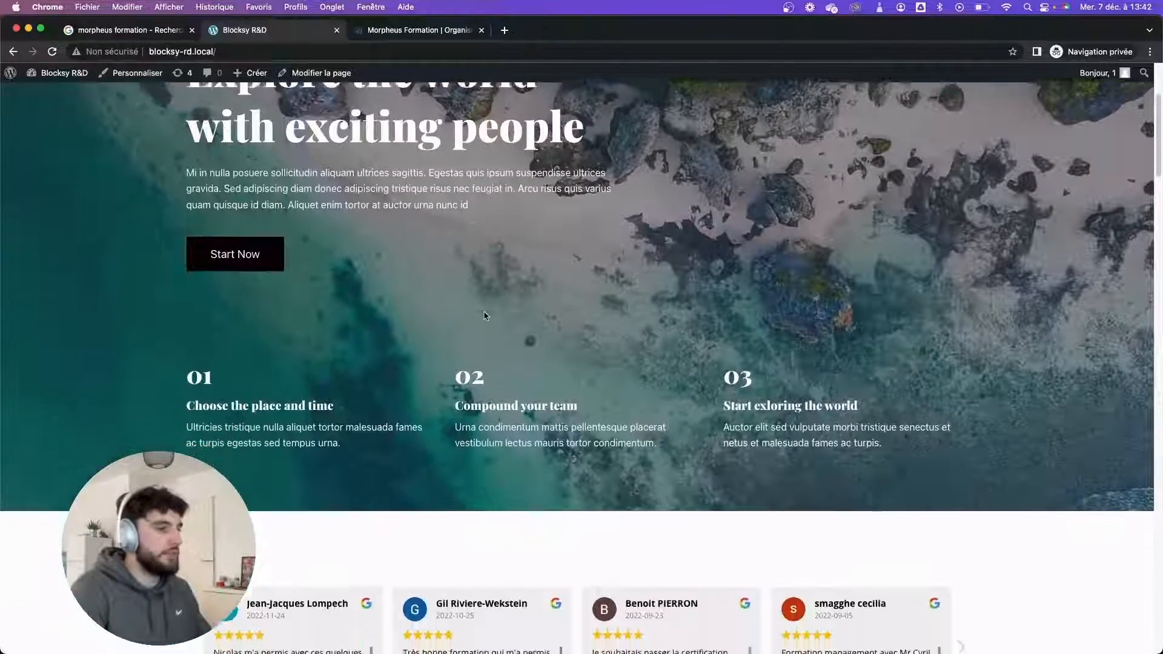
{"action": "scroll", "coordinate": [484, 315], "scroll_direction": "down", "scroll_amount": 5}
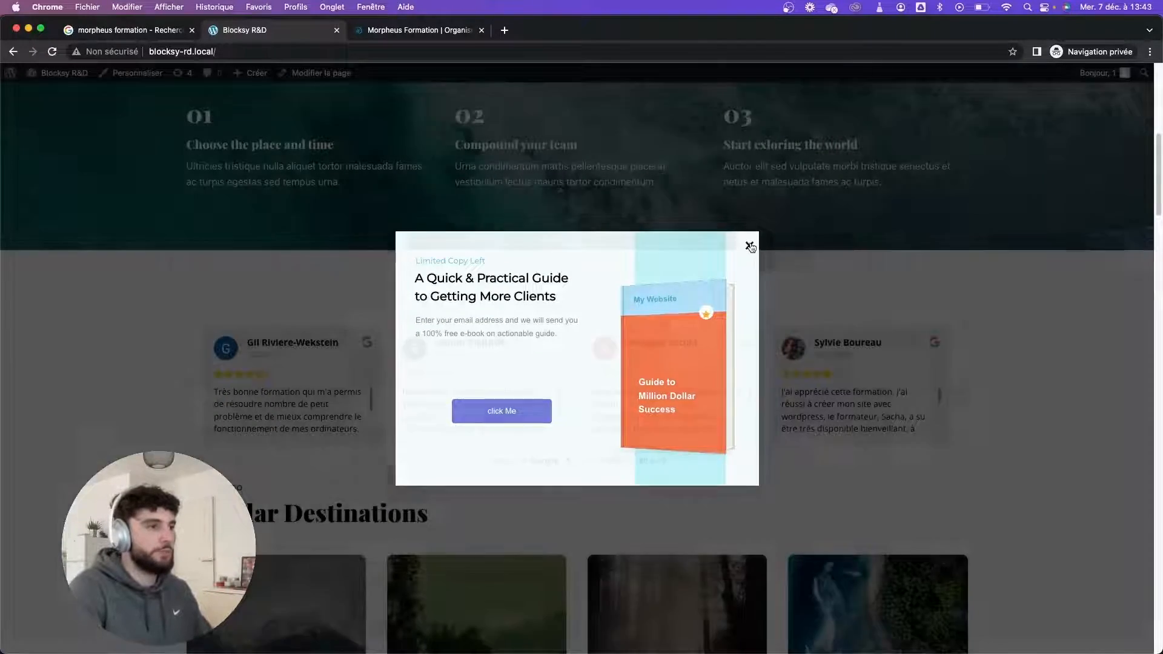
{"action": "left_click", "coordinate": [750, 246]}
{"action": "left_click", "coordinate": [962, 387]}
{"action": "left_click", "coordinate": [963, 389]}
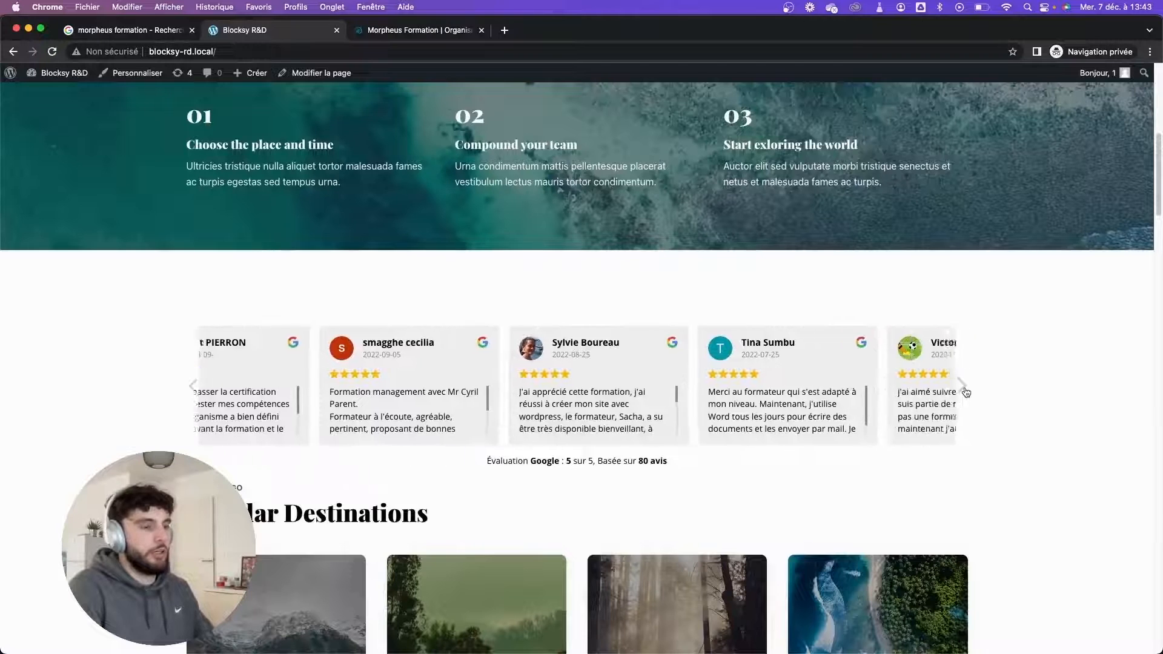